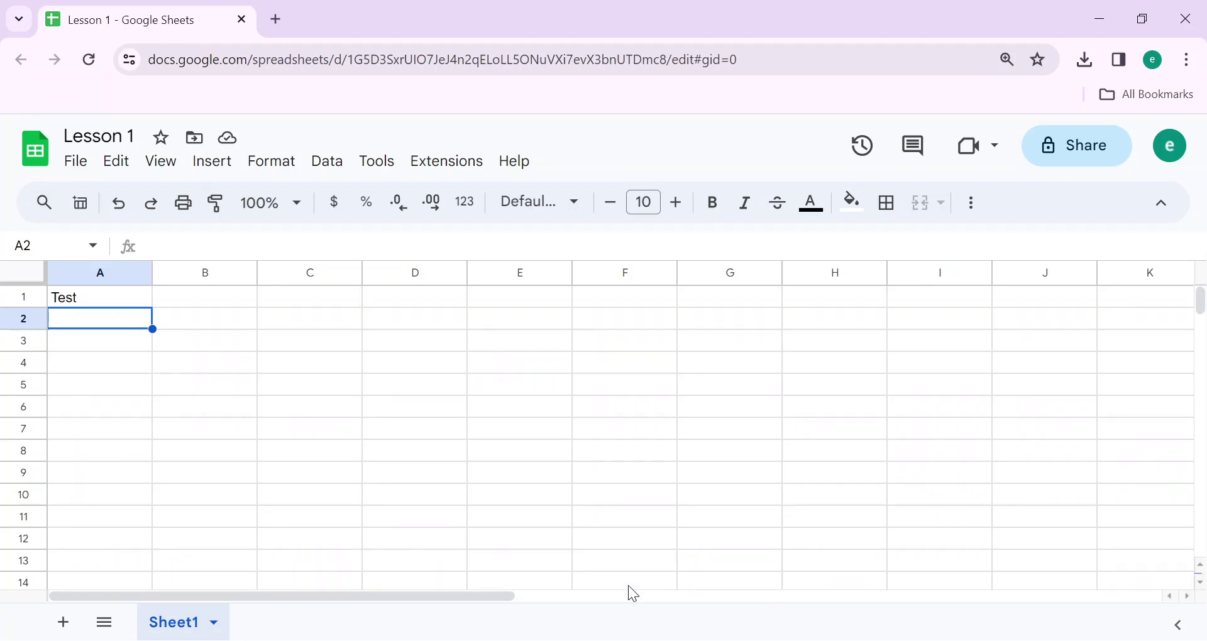
# Add a data validation rule to cell A2 with the criterion "Custom formula is".
pyautogui.click(328, 162)
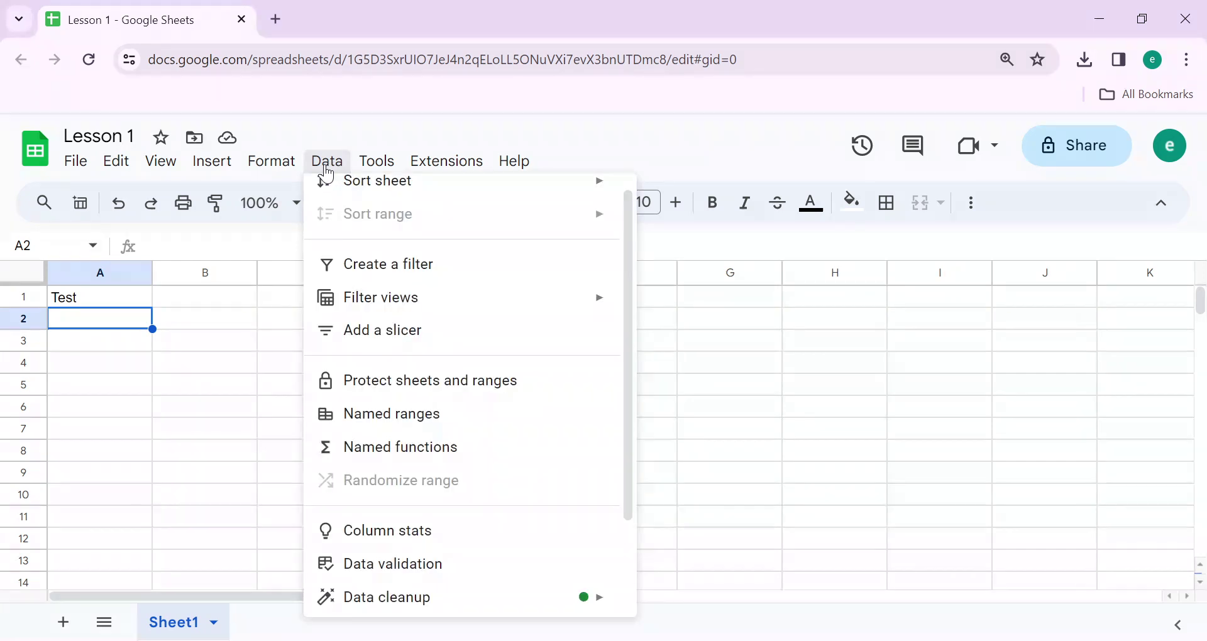
pyautogui.click(425, 563)
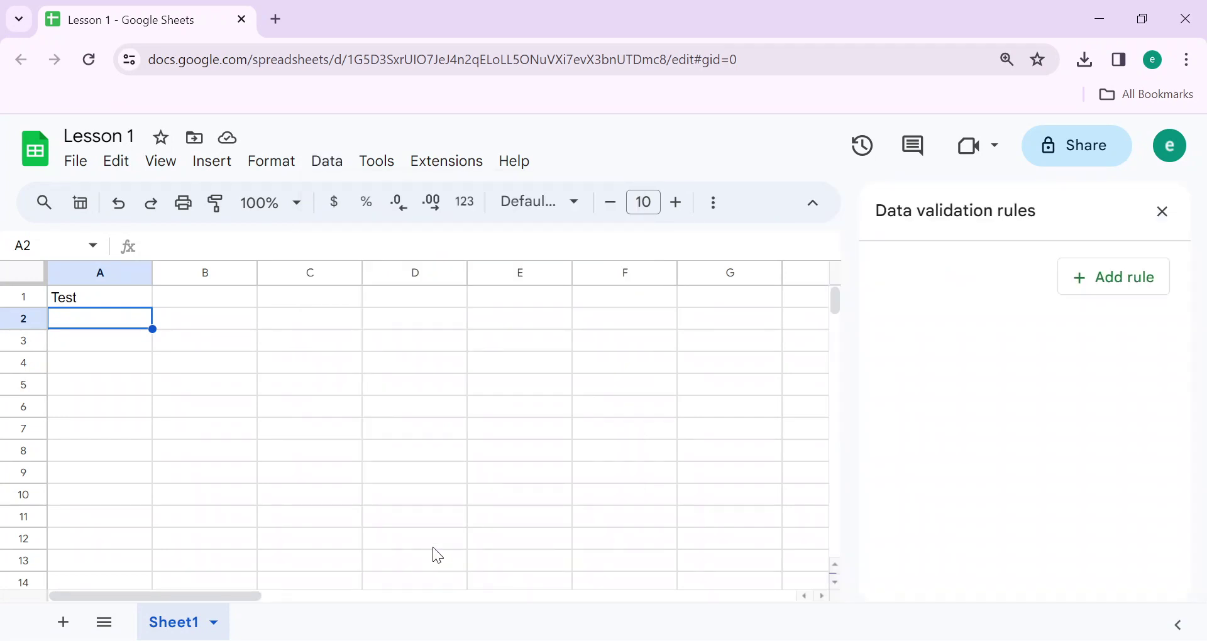
pyautogui.click(1115, 285)
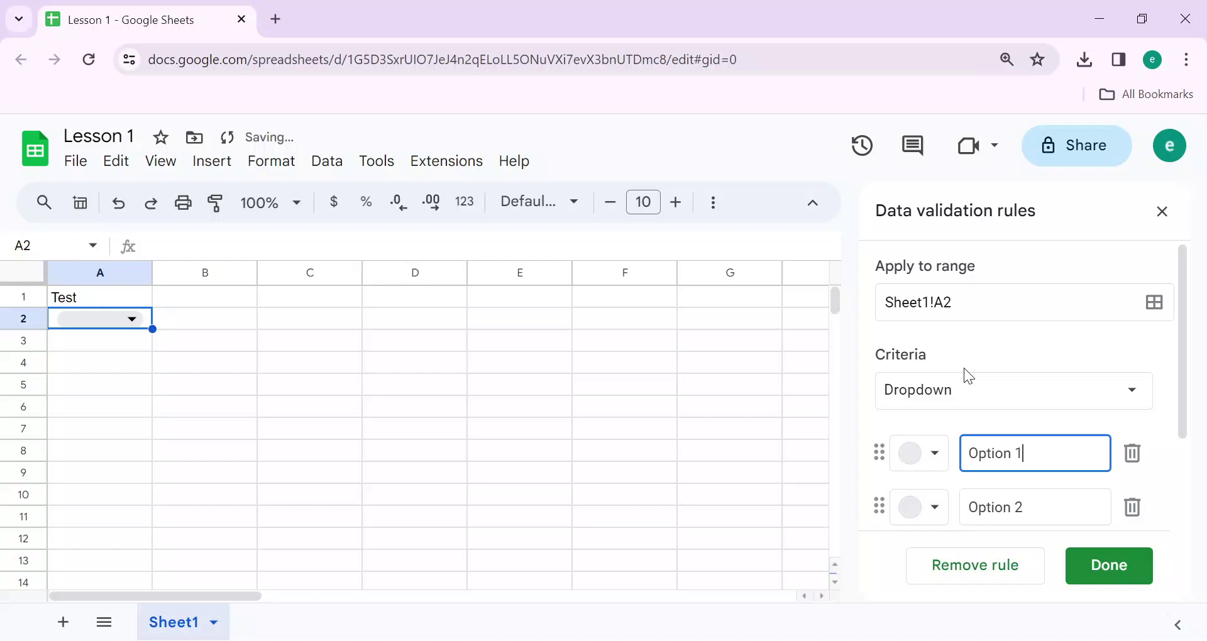
pyautogui.click(1115, 393)
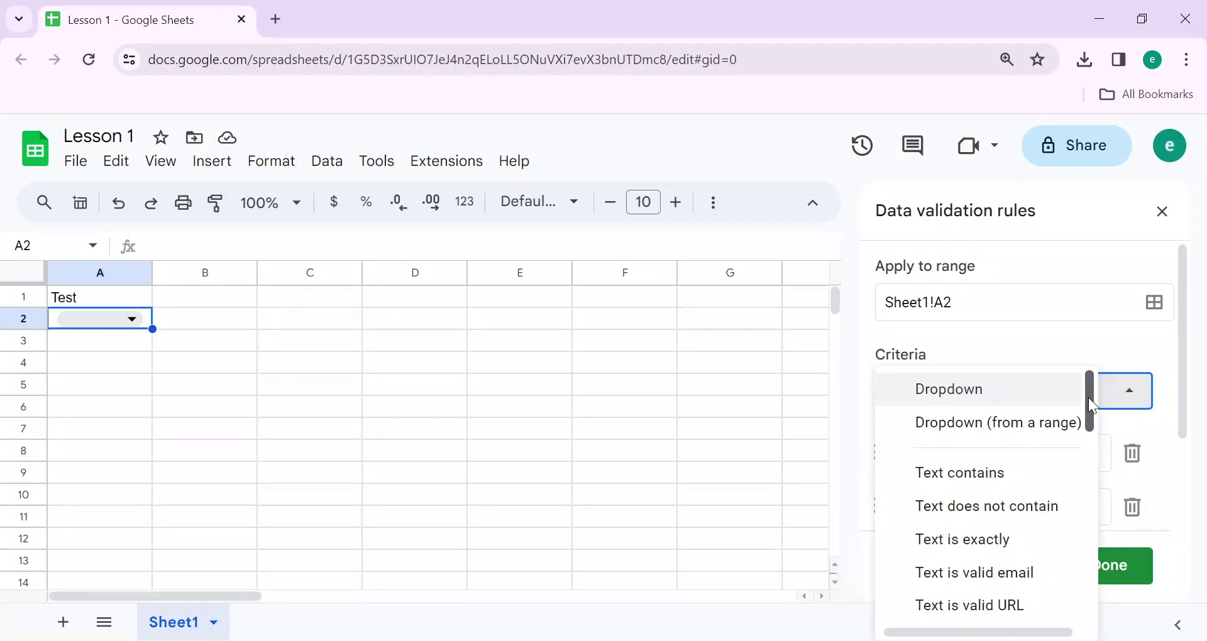
pyautogui.moveTo(1089, 397); pyautogui.dragTo(1115, 599)
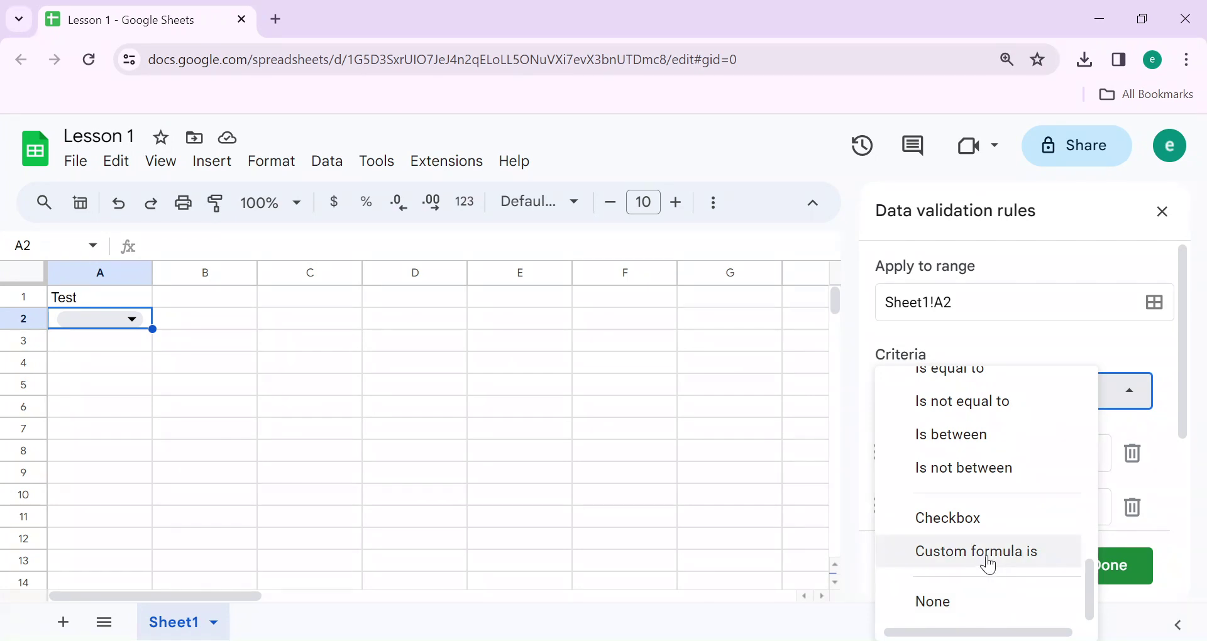
pyautogui.click(990, 553)
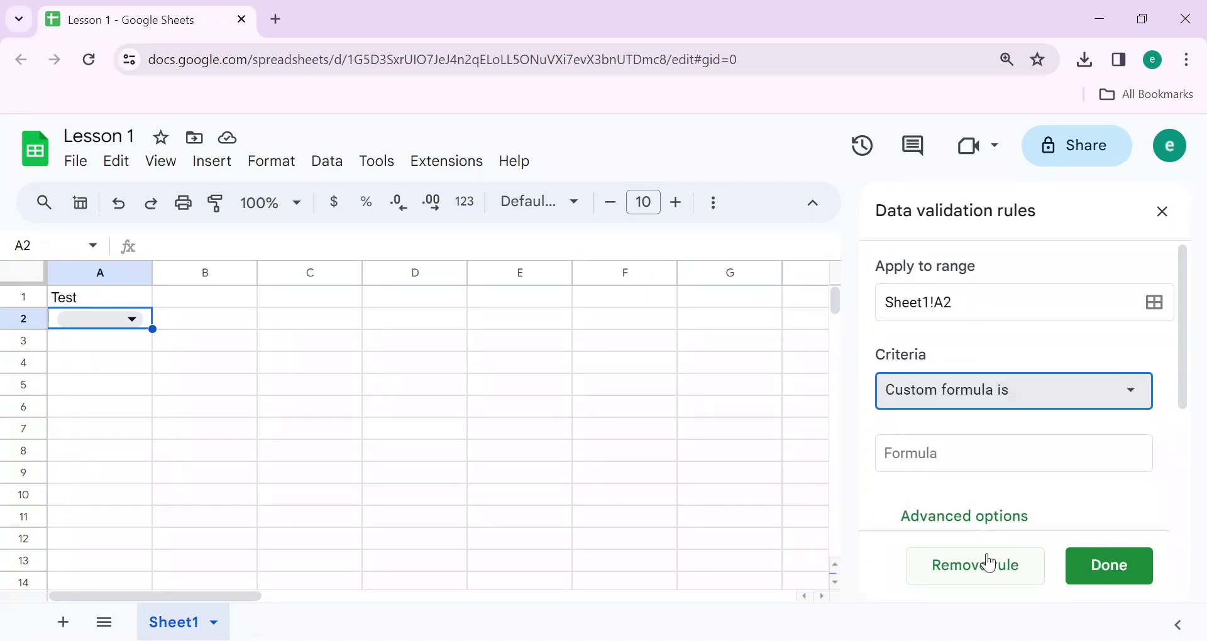
pyautogui.click(966, 452)
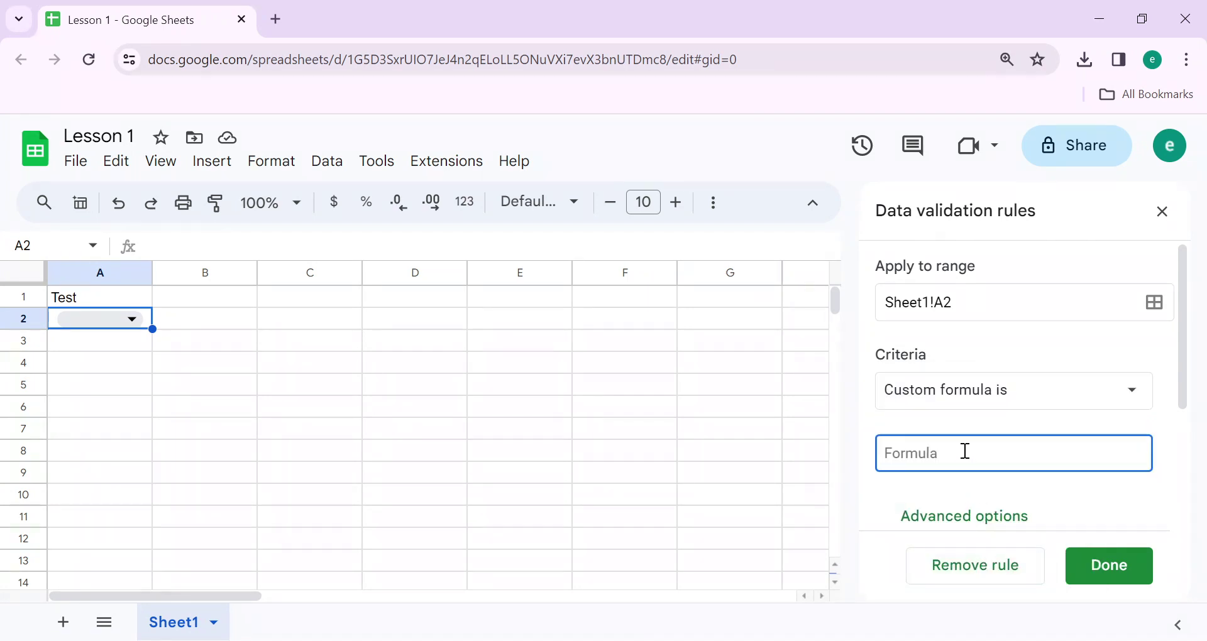
# Change the validation rule's range to Sheet1!A1:D14.
pyautogui.click(950, 304)
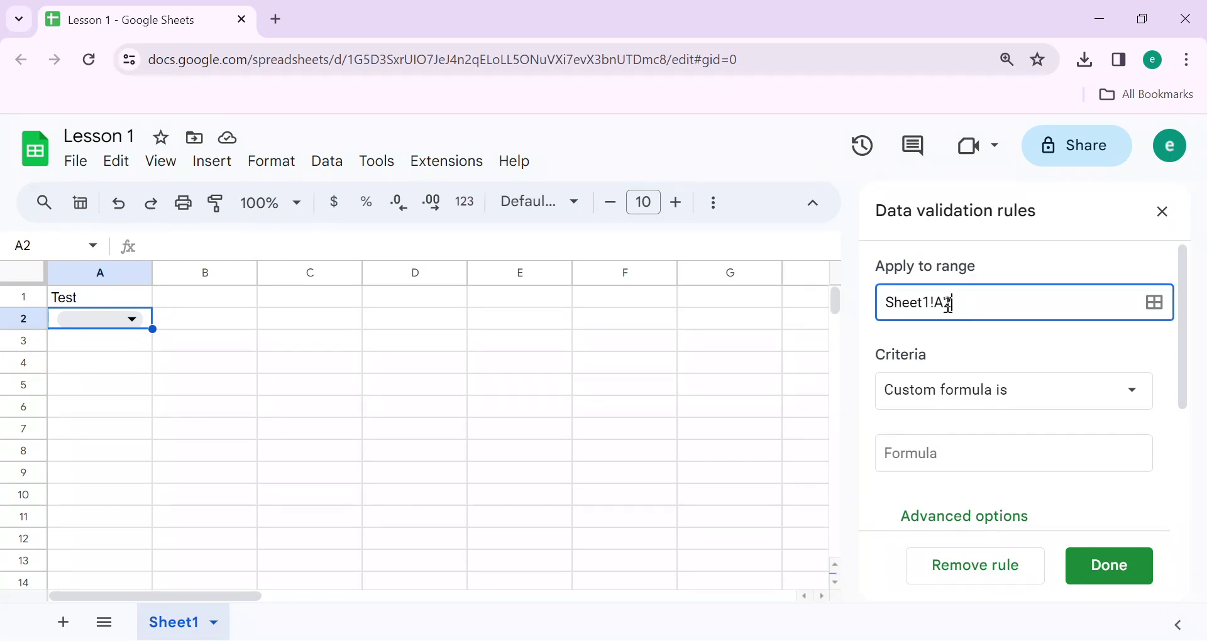
pyautogui.moveTo(950, 306); pyautogui.dragTo(887, 307)
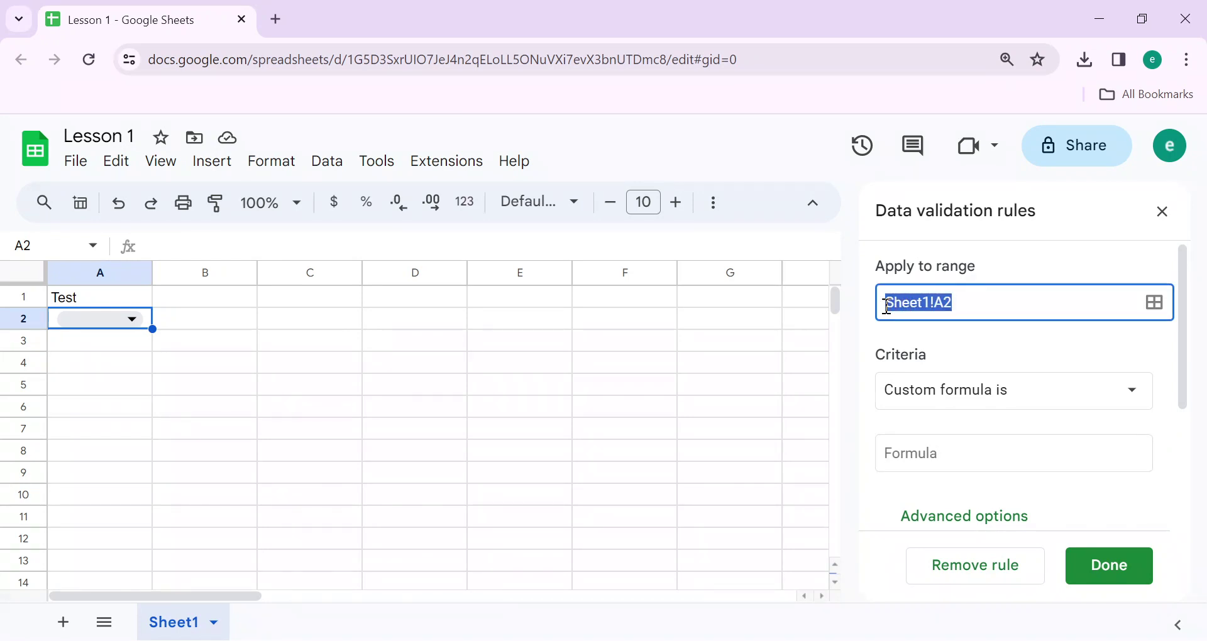
pyautogui.press('BackSpace')
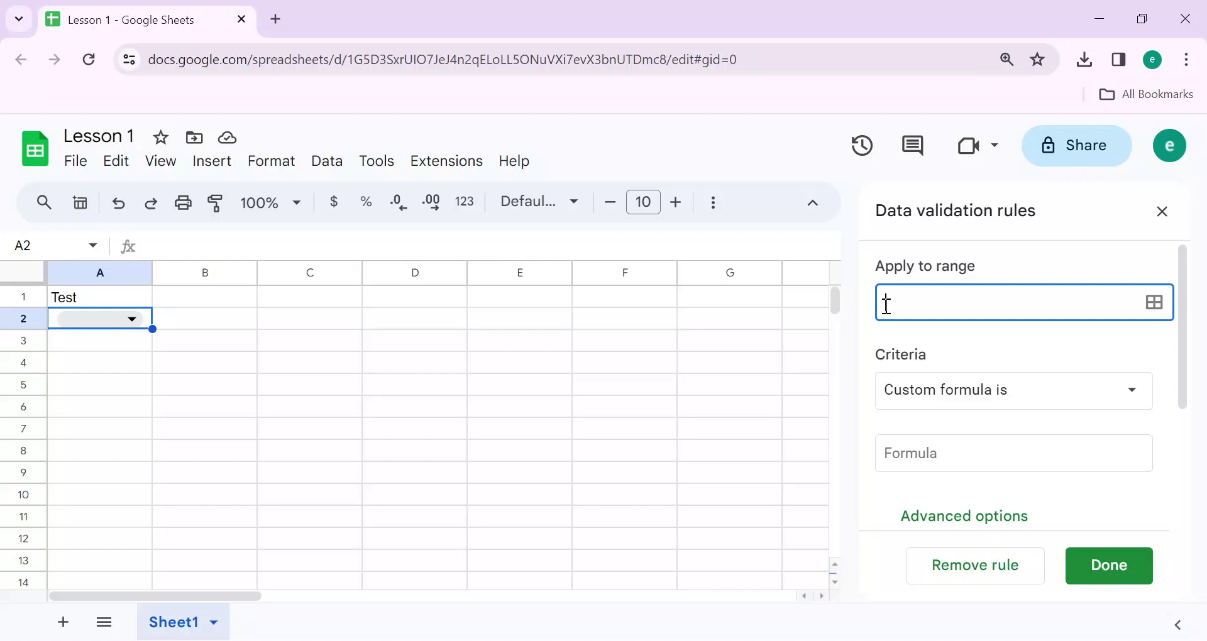
pyautogui.click(963, 333)
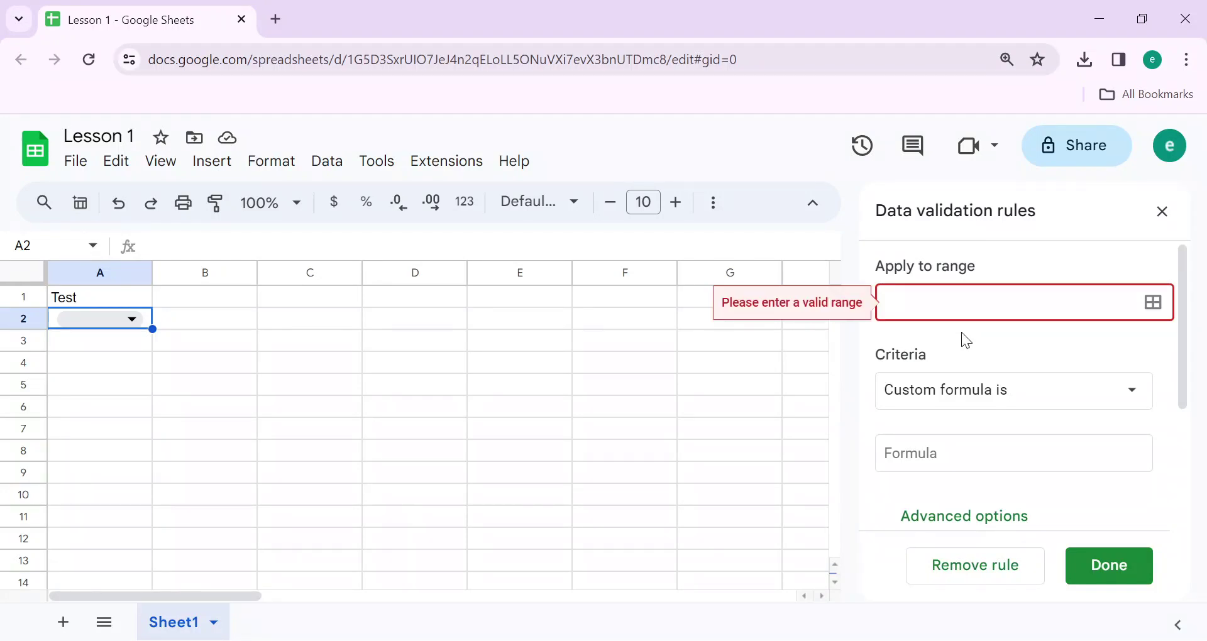
pyautogui.click(1152, 303)
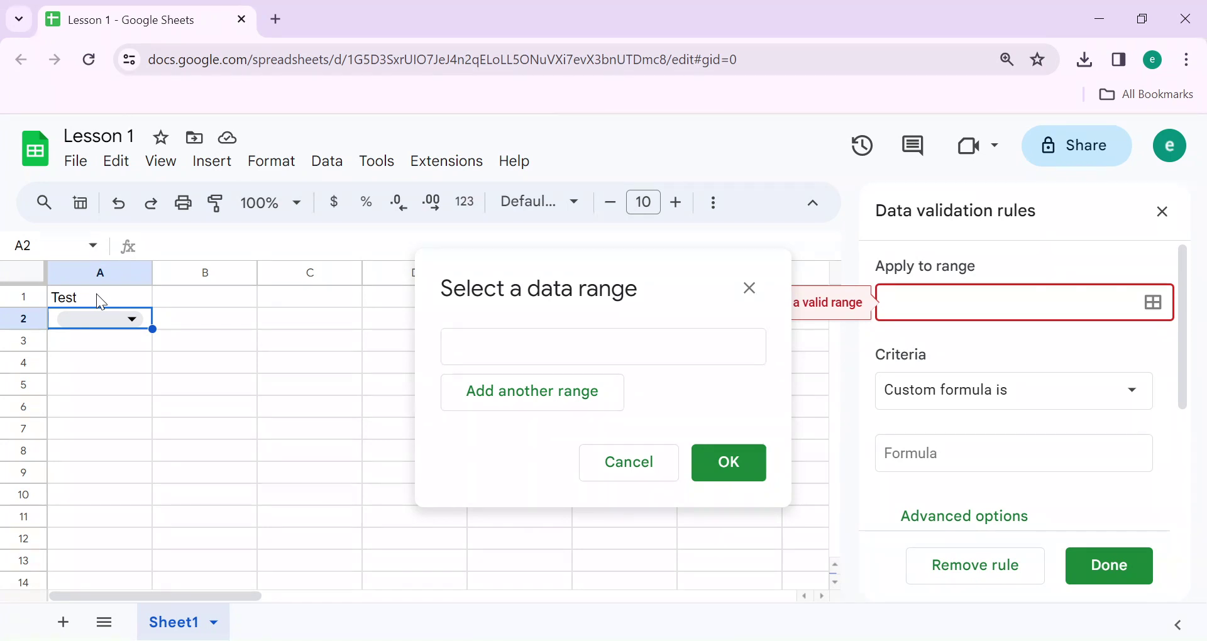
pyautogui.moveTo(98, 295); pyautogui.dragTo(377, 588)
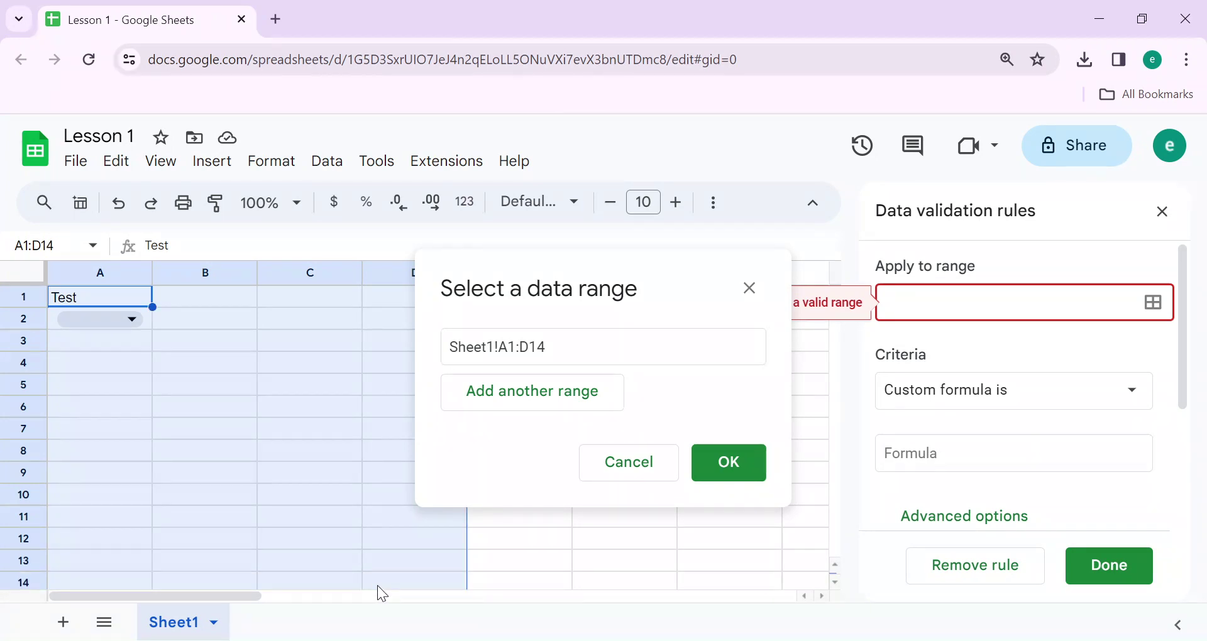
pyautogui.click(745, 467)
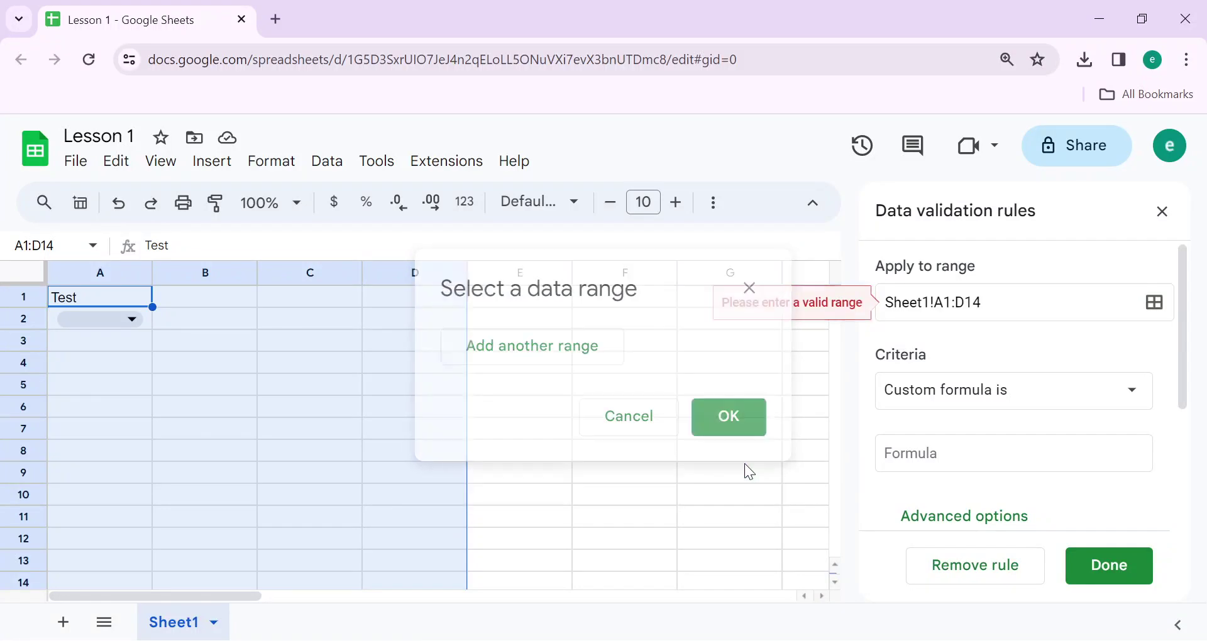
# Enter =LEN(A1)<5 as the rule's custom formula.
pyautogui.click(914, 446)
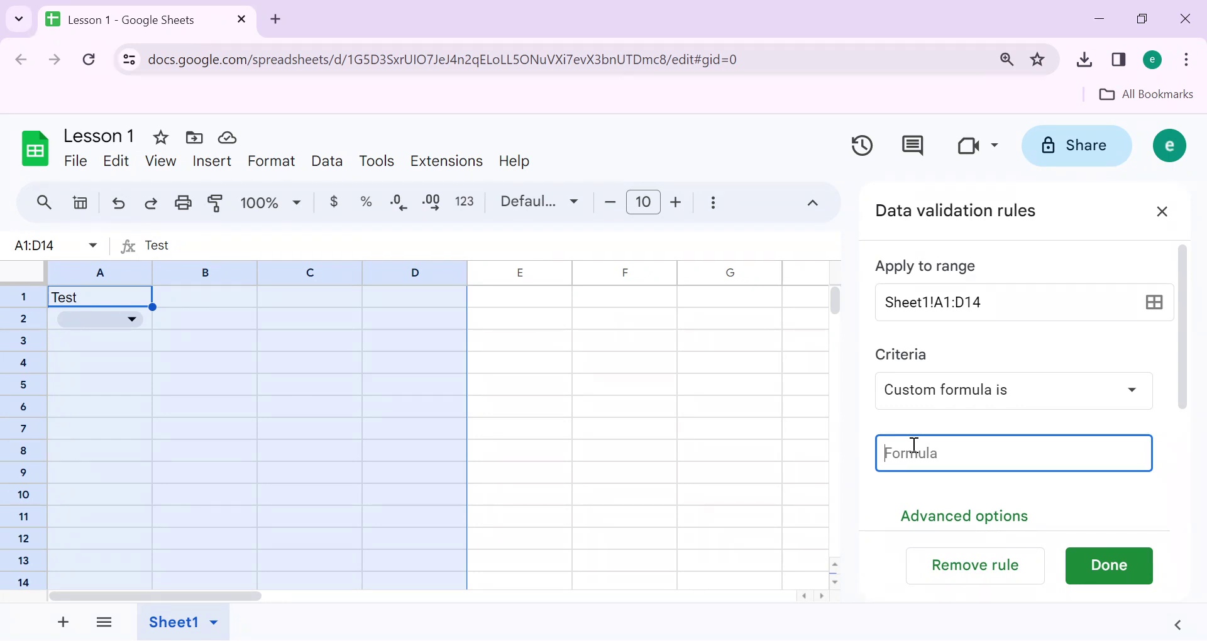
pyautogui.write('=')
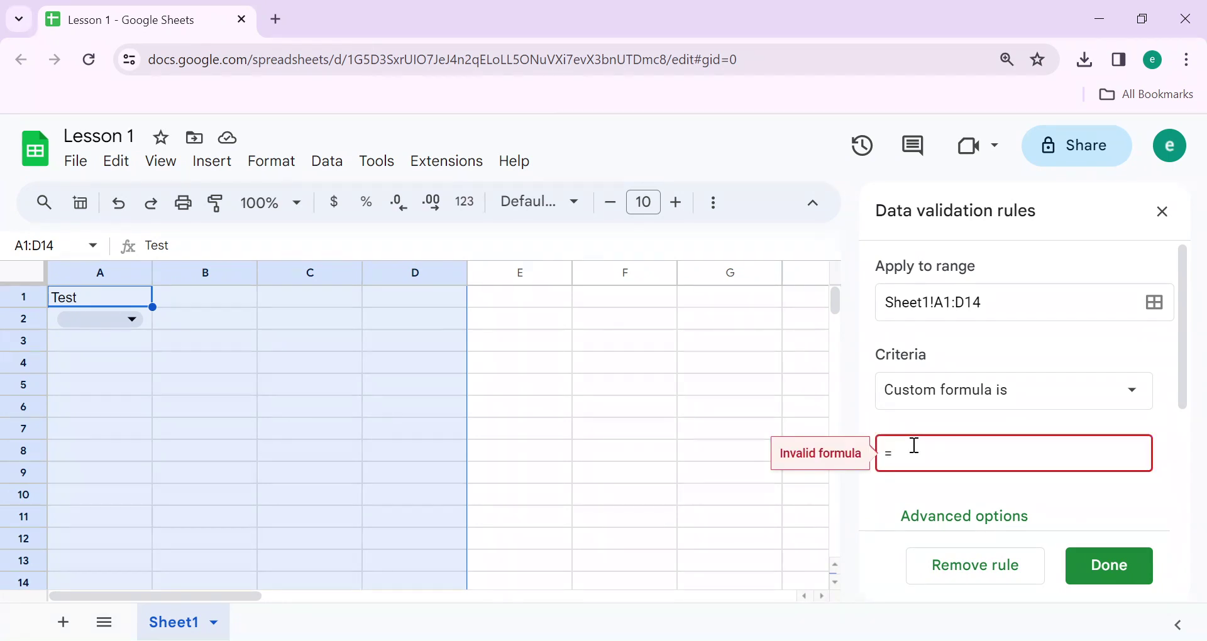
pyautogui.write('LEN')
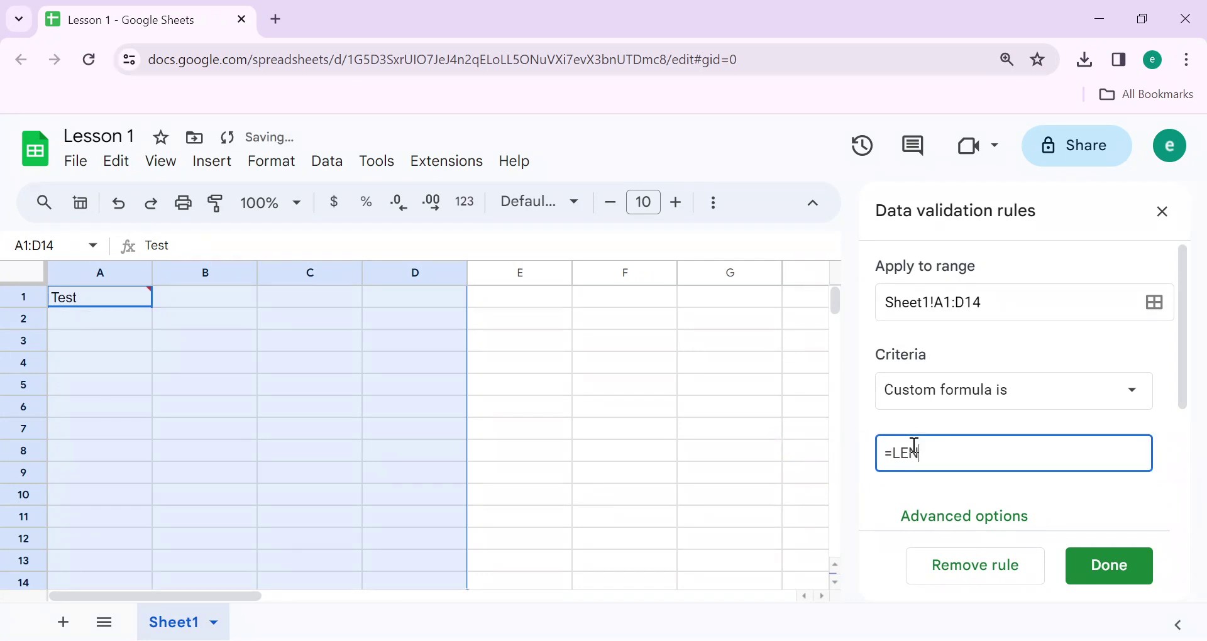
pyautogui.write('(')
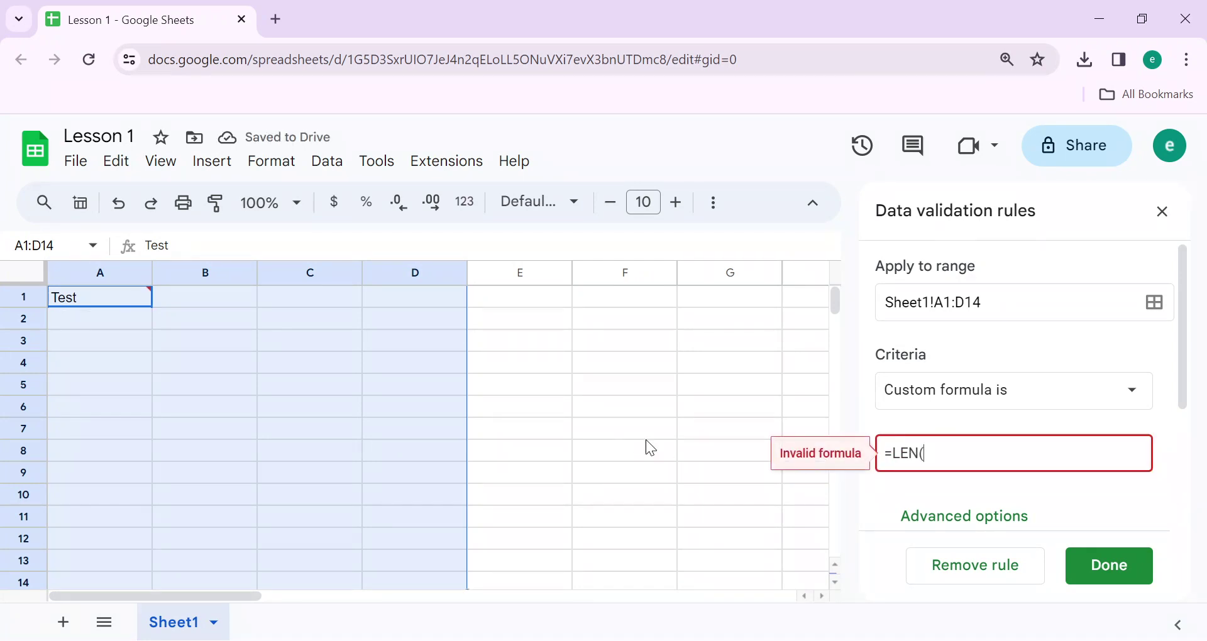
pyautogui.moveTo(103, 298)
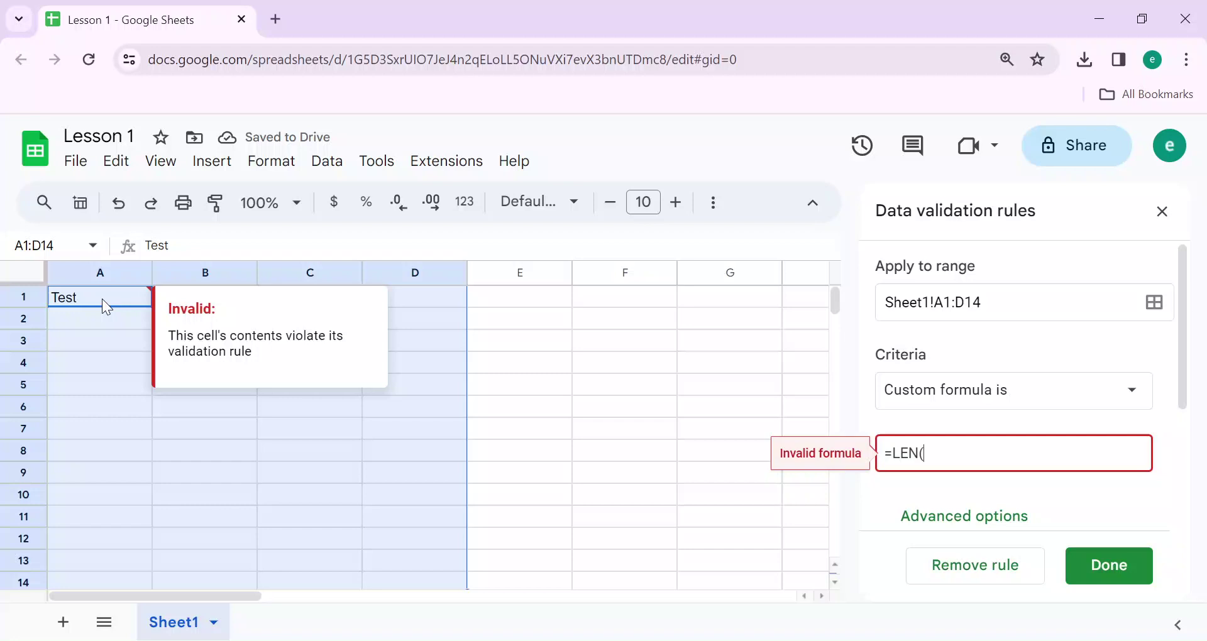
pyautogui.write('A1)')
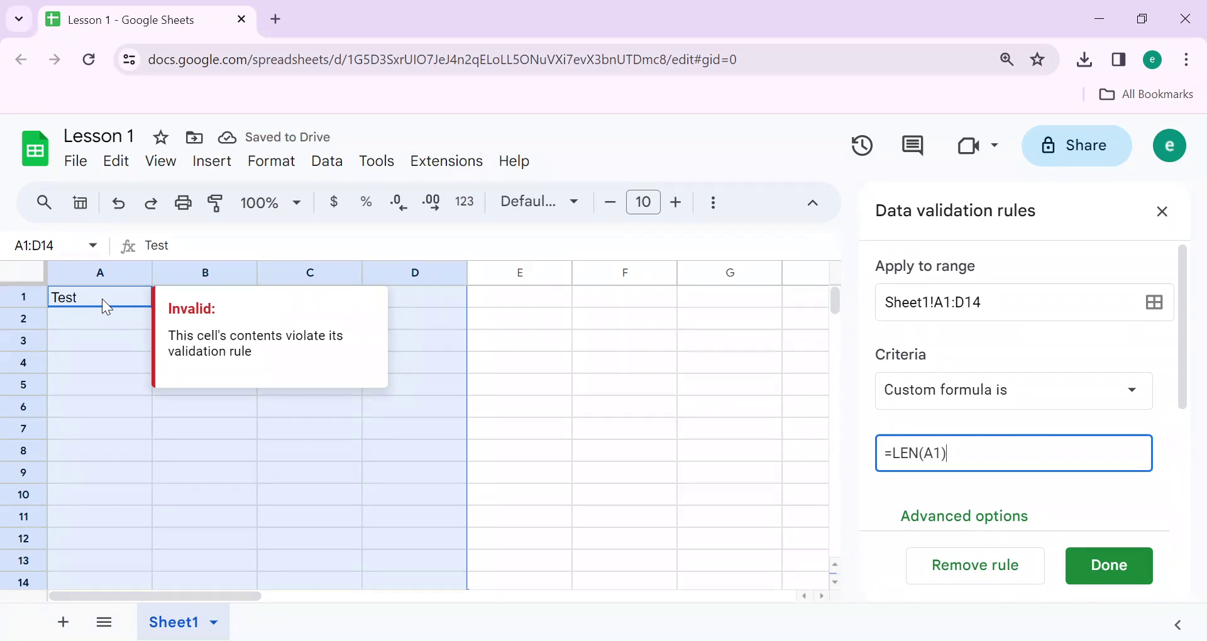
pyautogui.write('<')
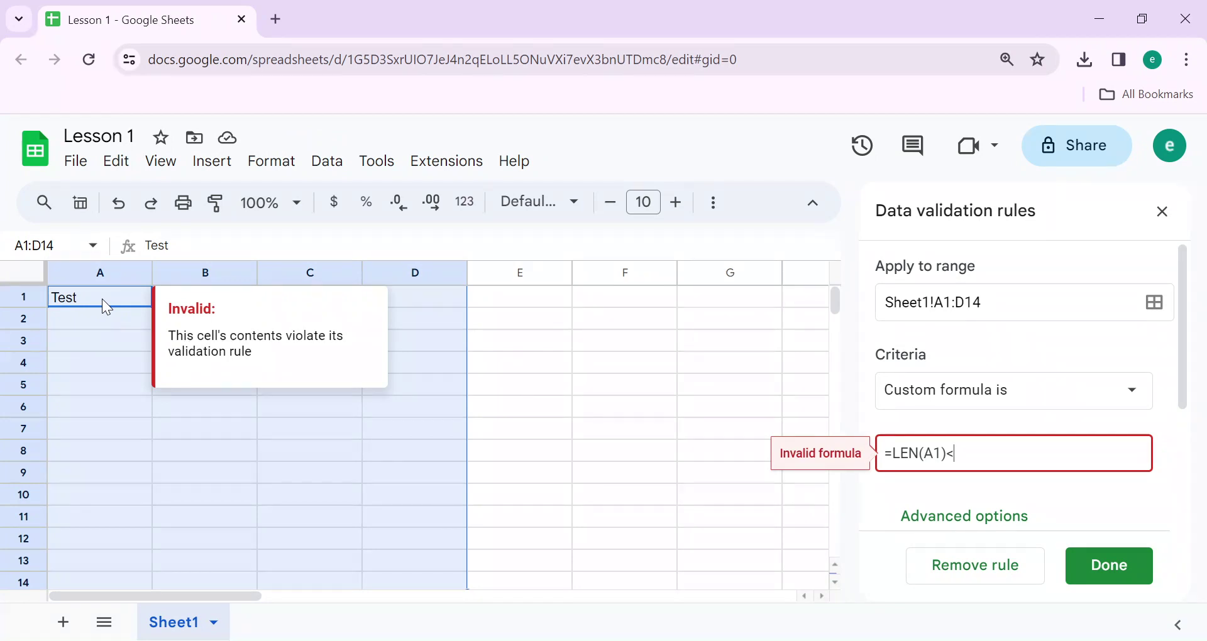
pyautogui.press('BackSpace')
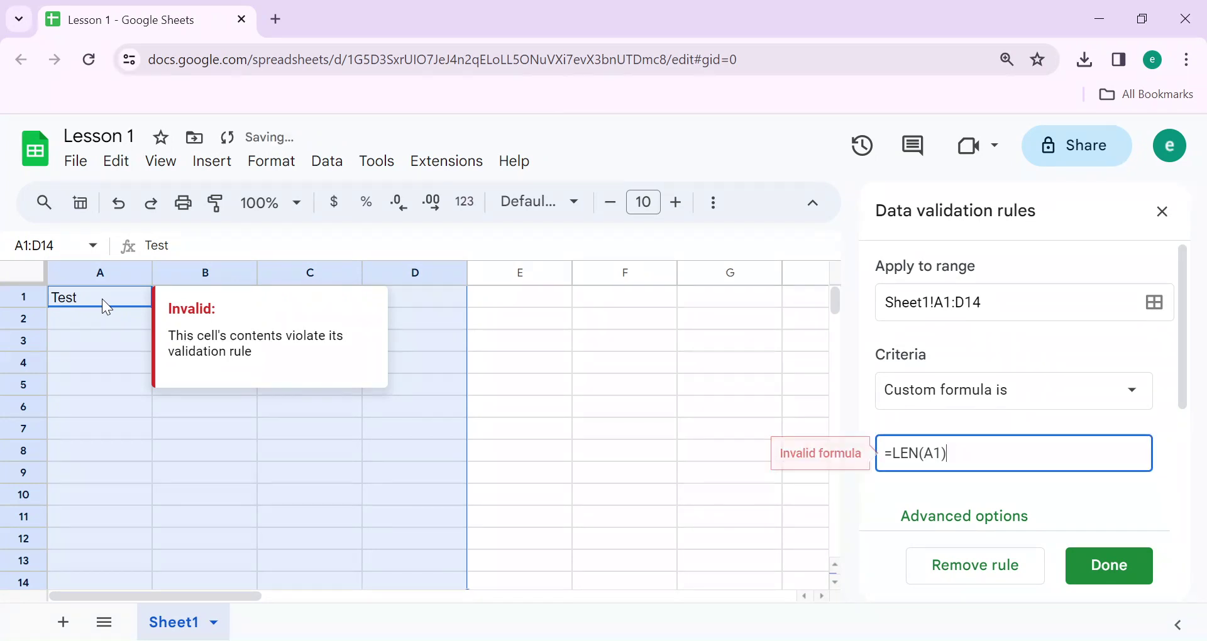
pyautogui.write('<')
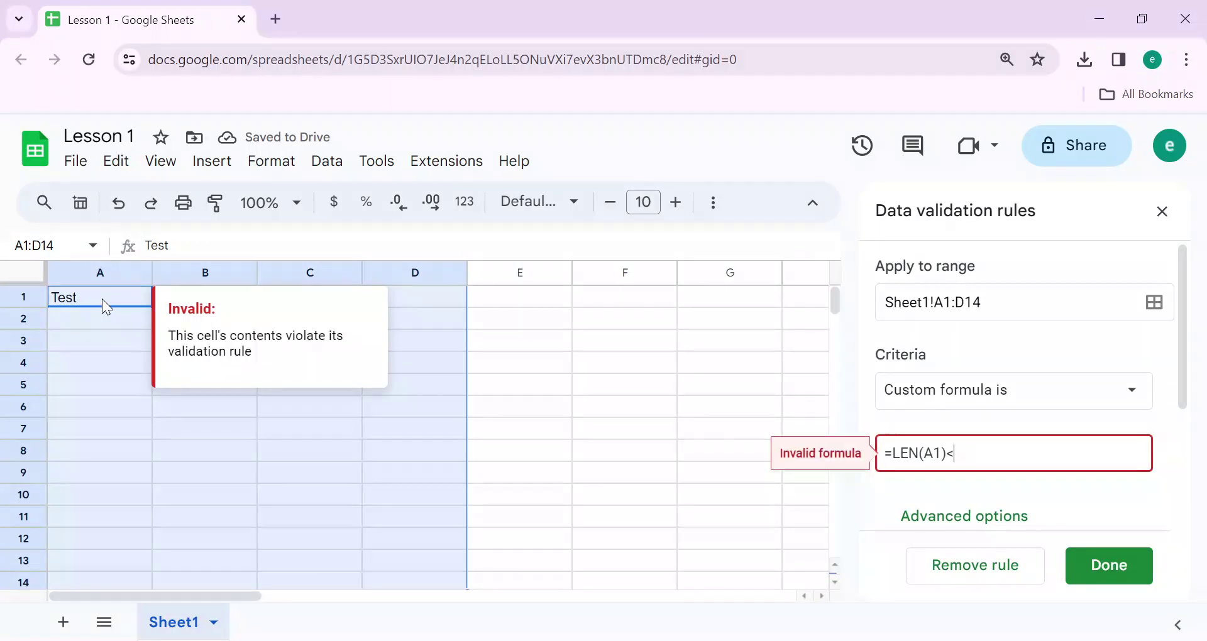
pyautogui.write('5')
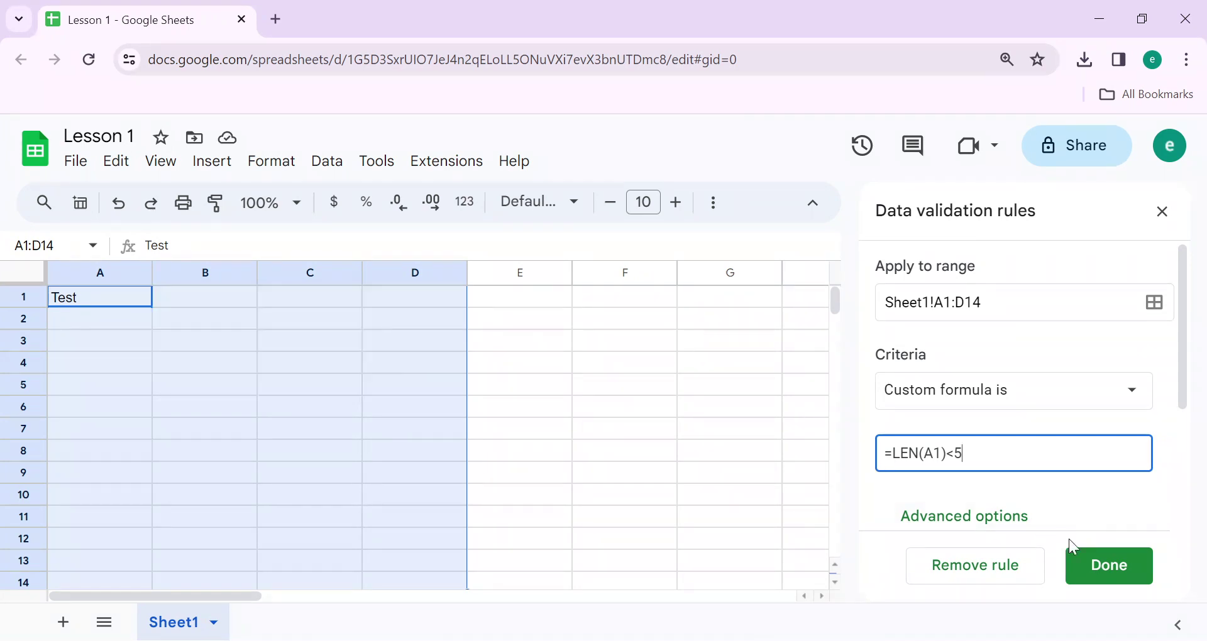
# Set the validation rule to reject the input when the data is invalid.
pyautogui.moveTo(1180, 386); pyautogui.dragTo(1188, 464)
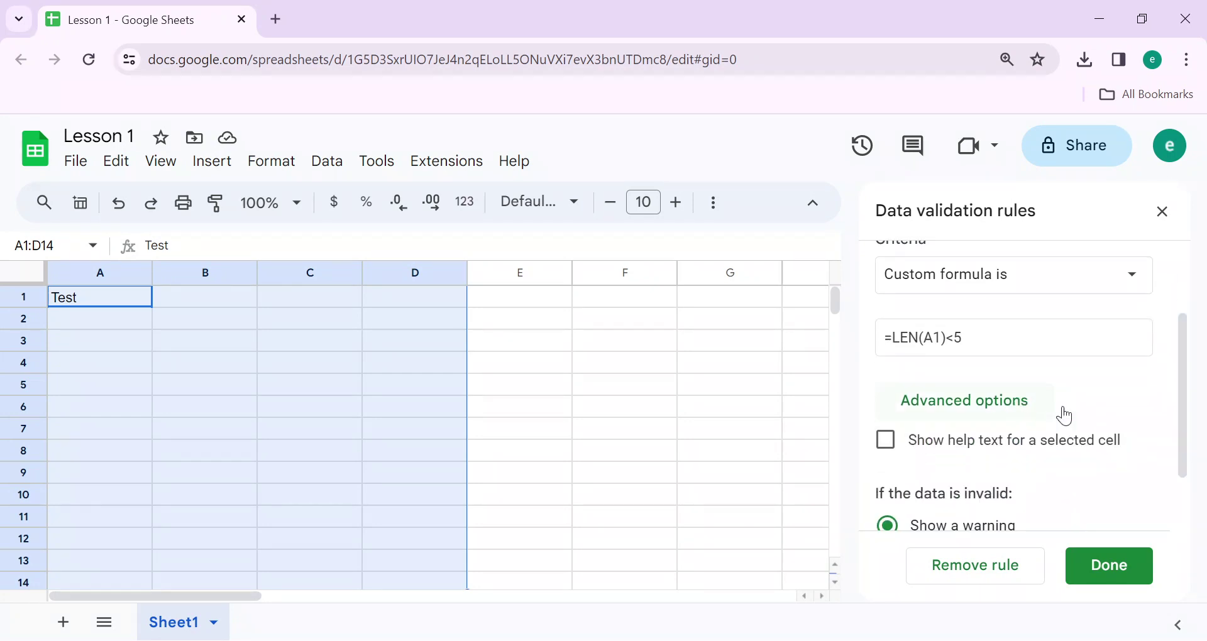
pyautogui.moveTo(1182, 455); pyautogui.dragTo(1186, 508)
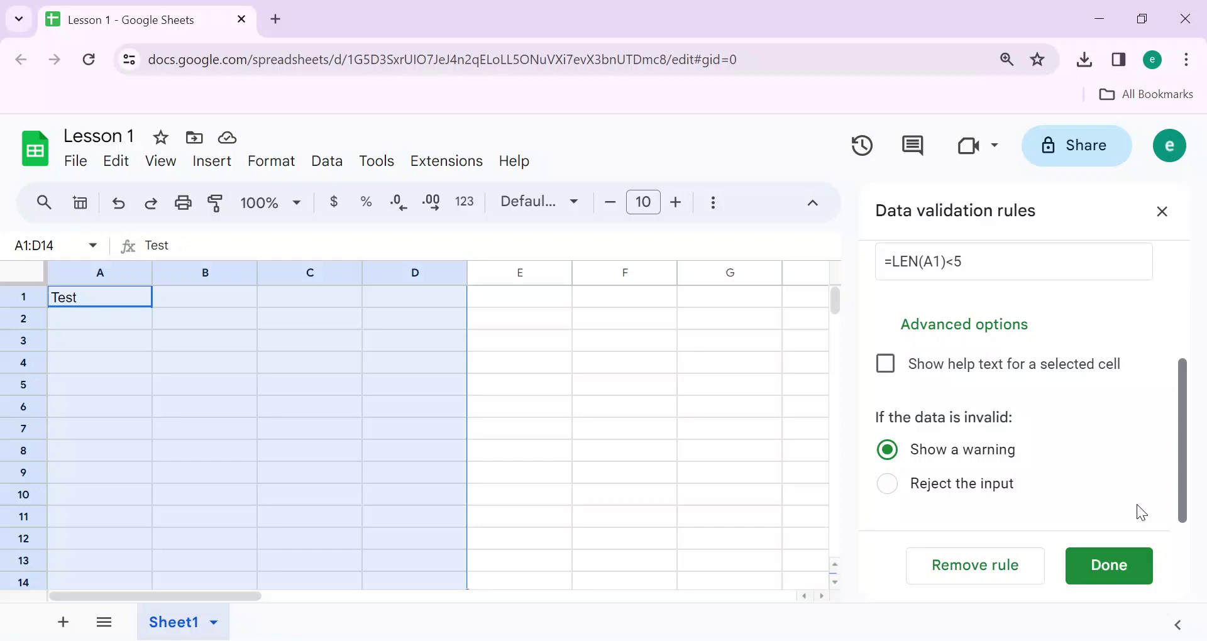
pyautogui.click(887, 485)
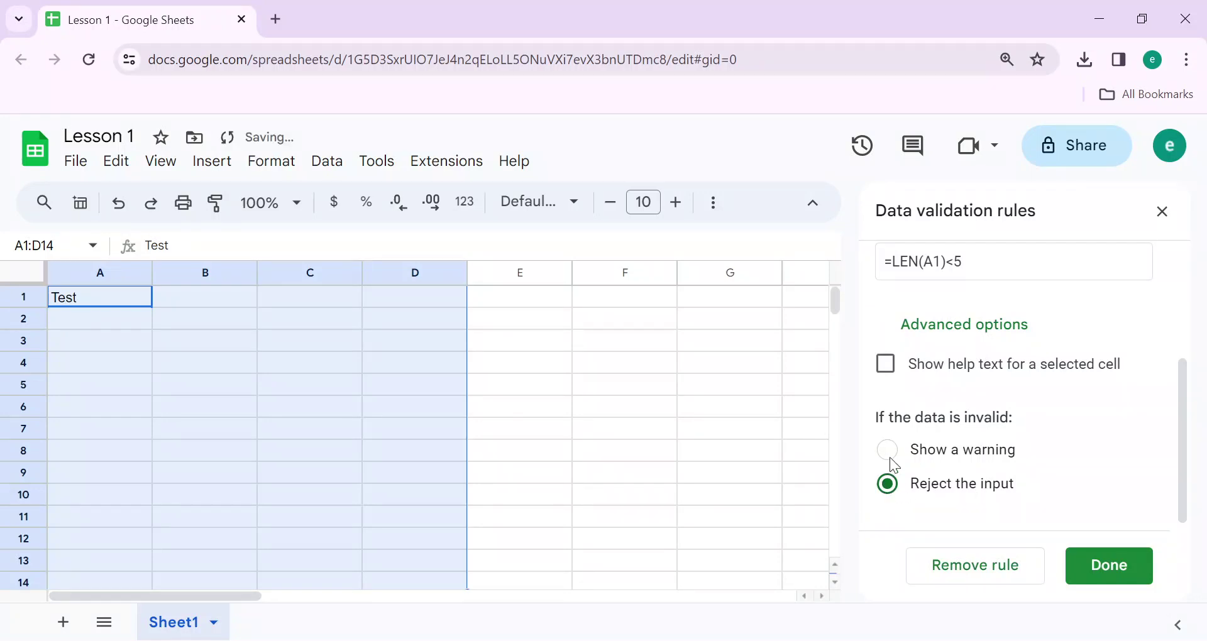
pyautogui.click(894, 461)
pyautogui.click(891, 485)
# Turn on help text for a selected cell in the validation rule's advanced options.
pyautogui.moveTo(1184, 487); pyautogui.dragTo(1187, 467)
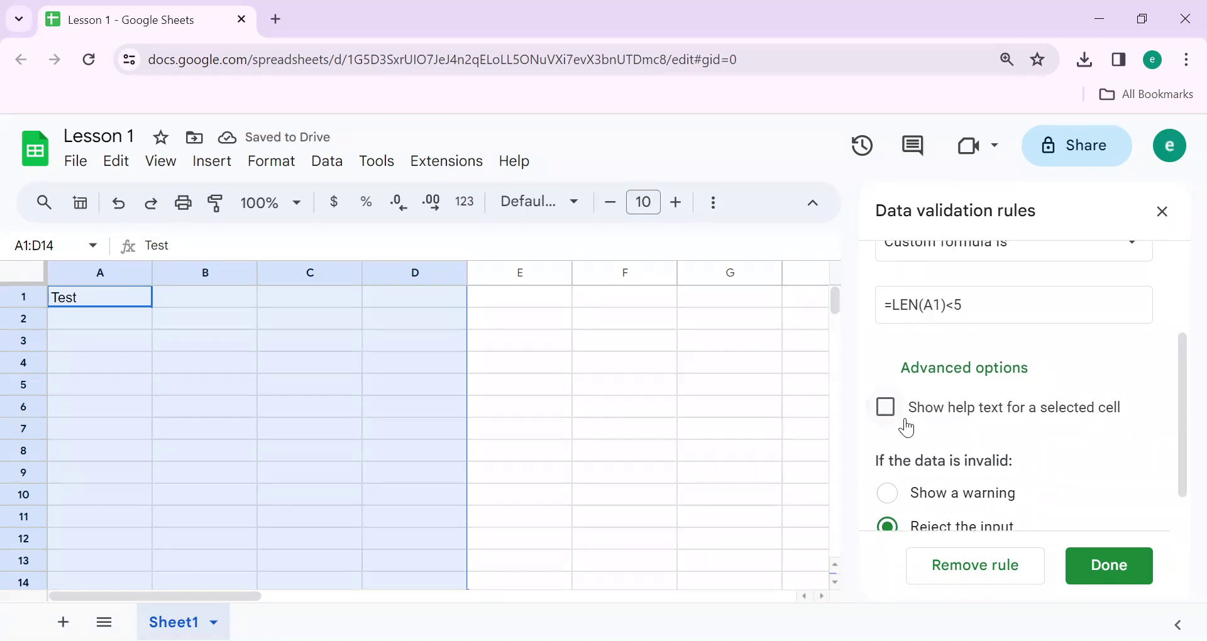
pyautogui.scroll(2, 950, 382)
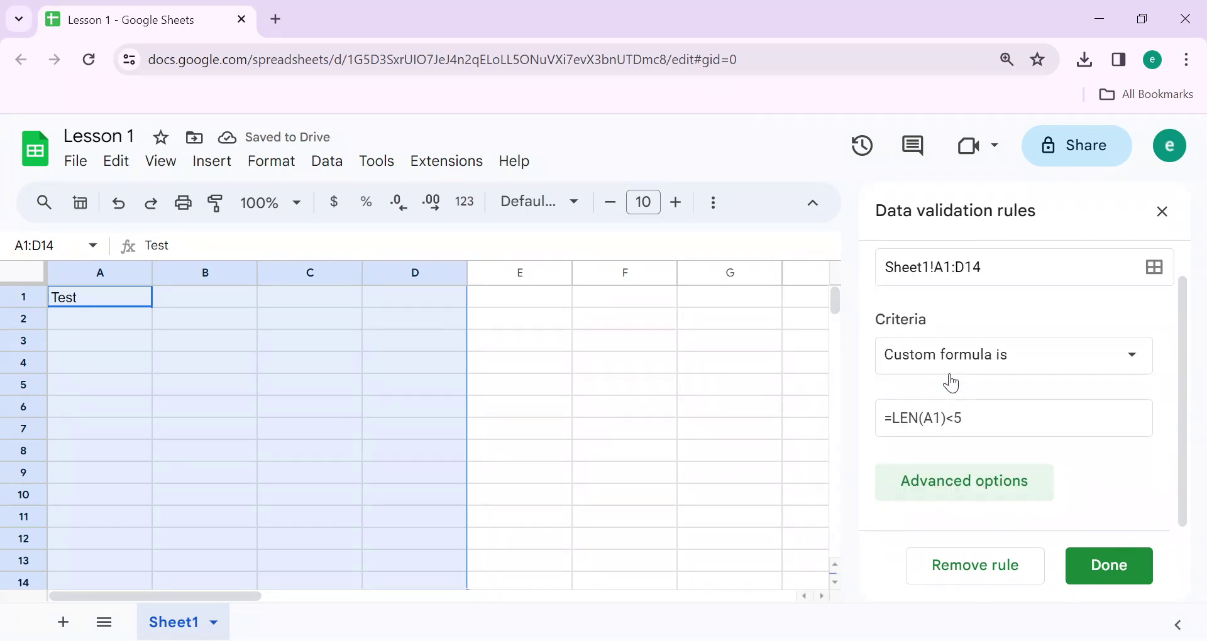
pyautogui.scroll(-2, 968, 497)
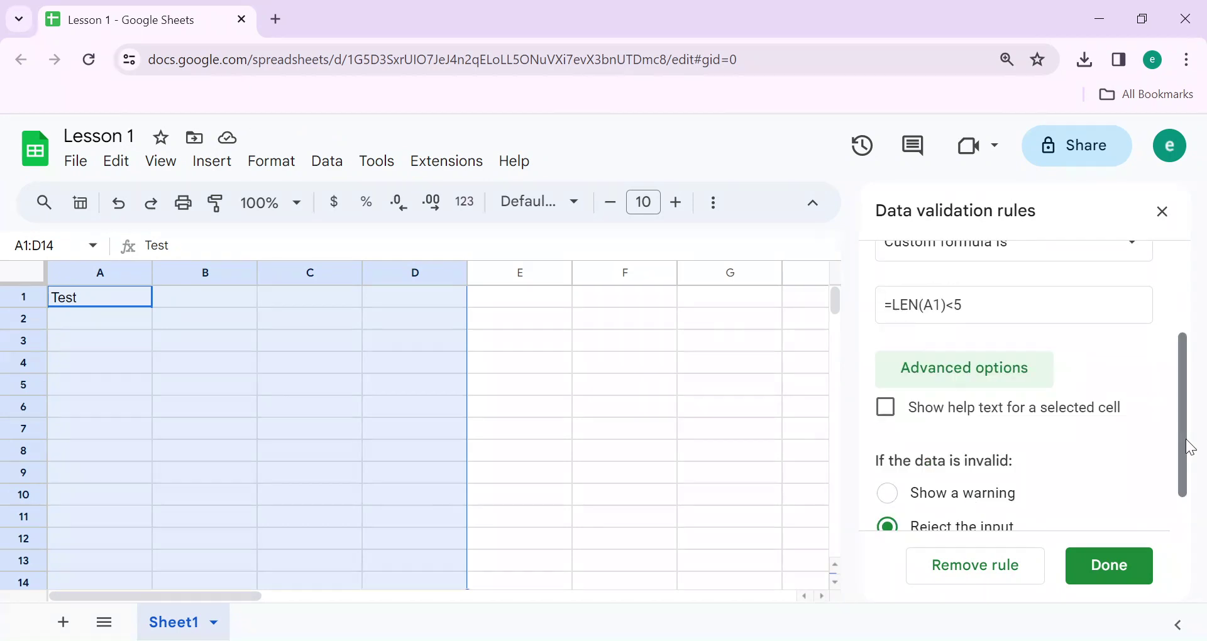
pyautogui.moveTo(1186, 451); pyautogui.dragTo(1188, 473)
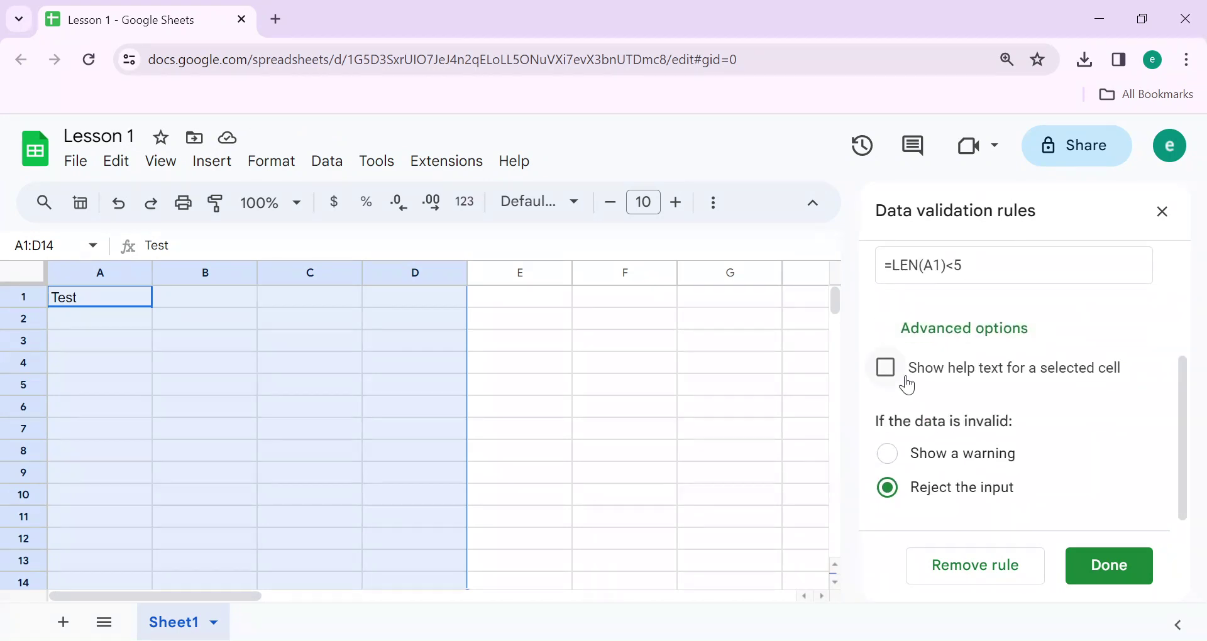
pyautogui.click(887, 368)
# Replace the default help text with "You should entere characters less than 5" and save the validation rule.
pyautogui.click(936, 421)
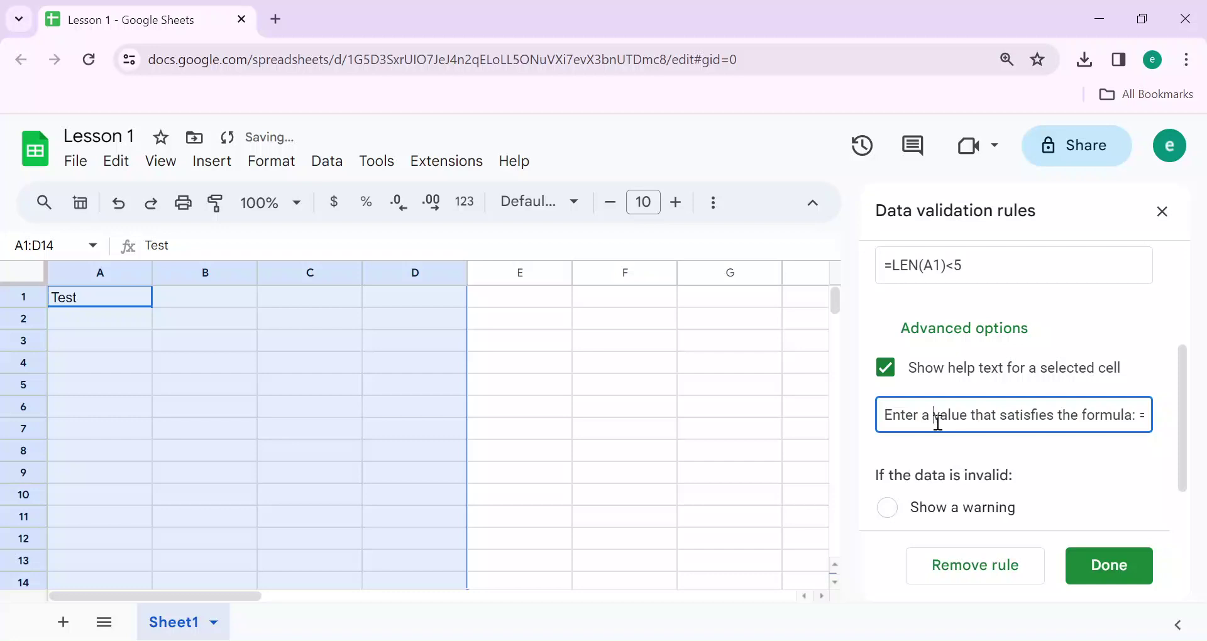
pyautogui.hotkey('ctrl', 'a')
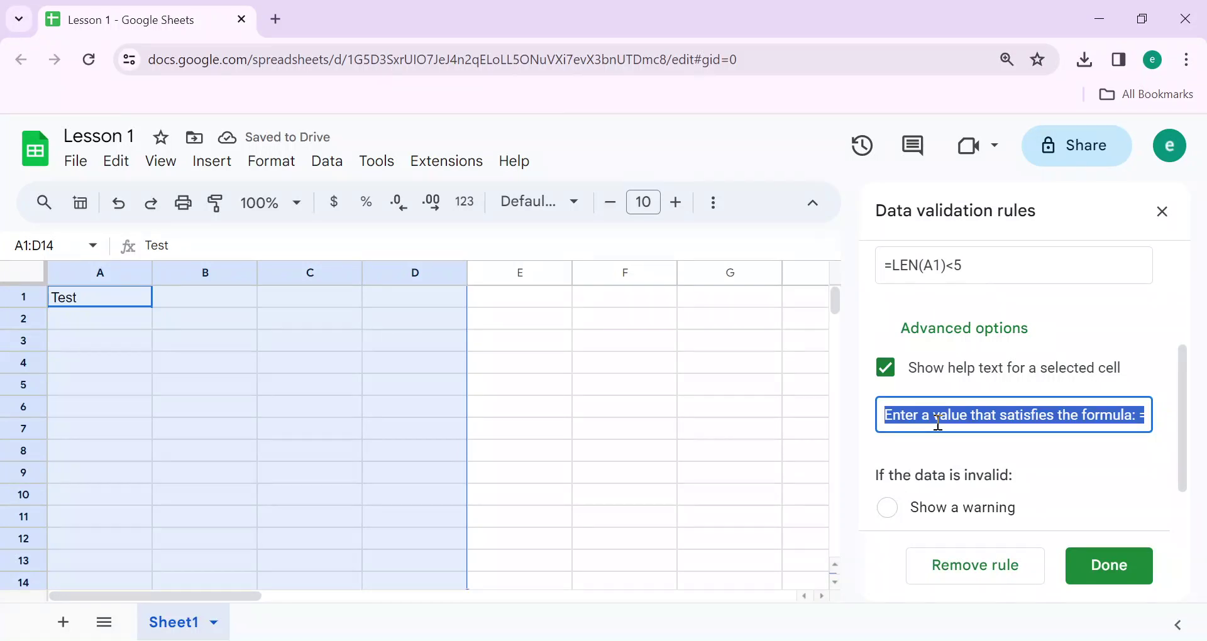
pyautogui.write('you')
pyautogui.press('BackSpace')
pyautogui.press('BackSpace')
pyautogui.press('BackSpace')
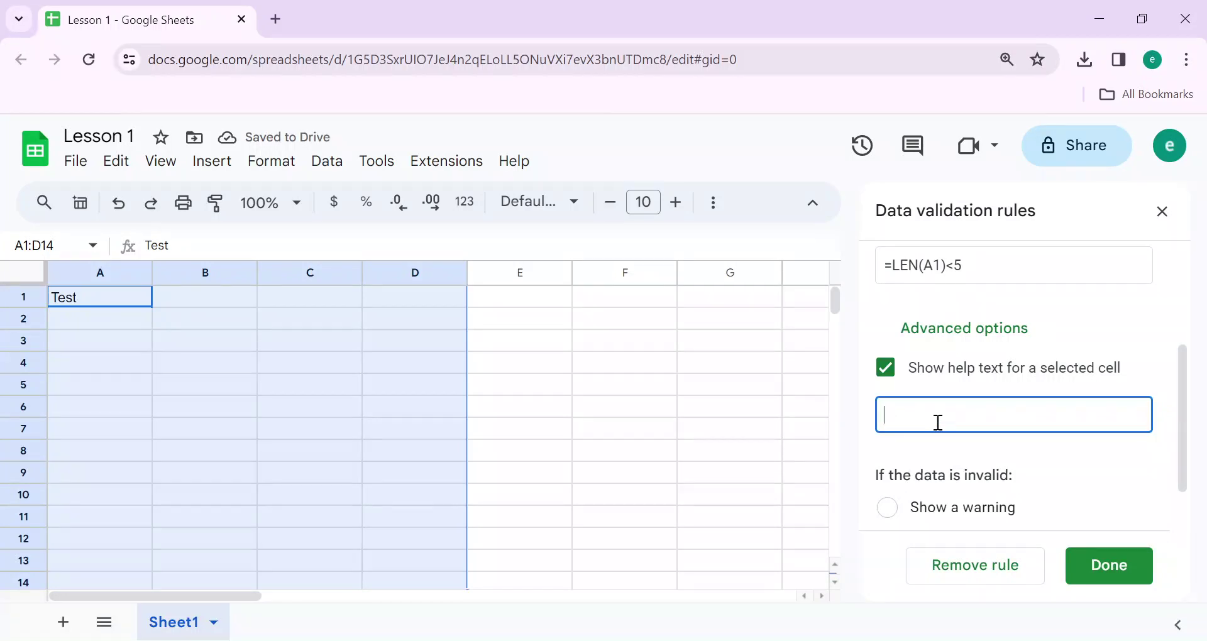
pyautogui.write('y')
pyautogui.press('BackSpace')
pyautogui.write('Yo')
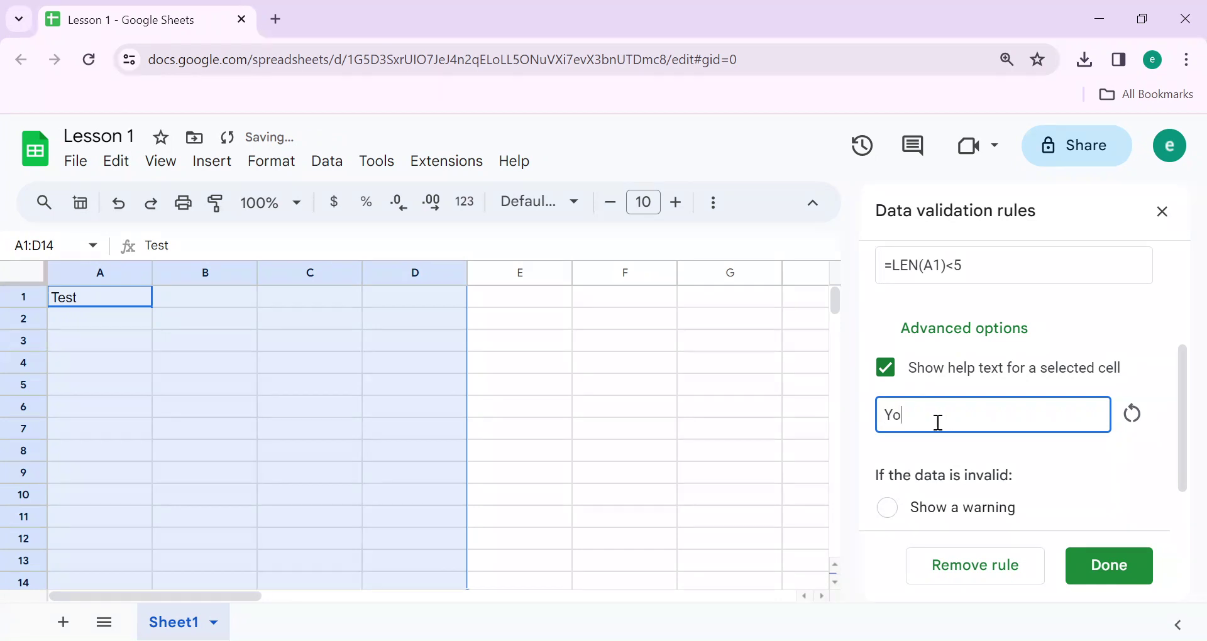
pyautogui.write('u should entere charac')
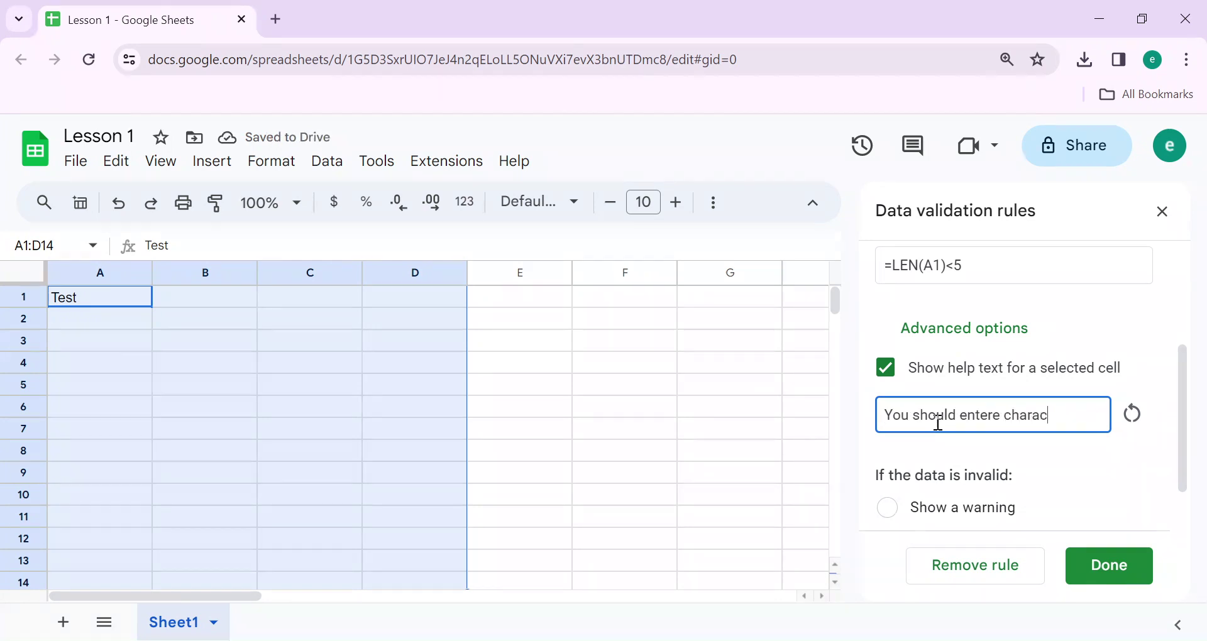
pyautogui.write('ters less than')
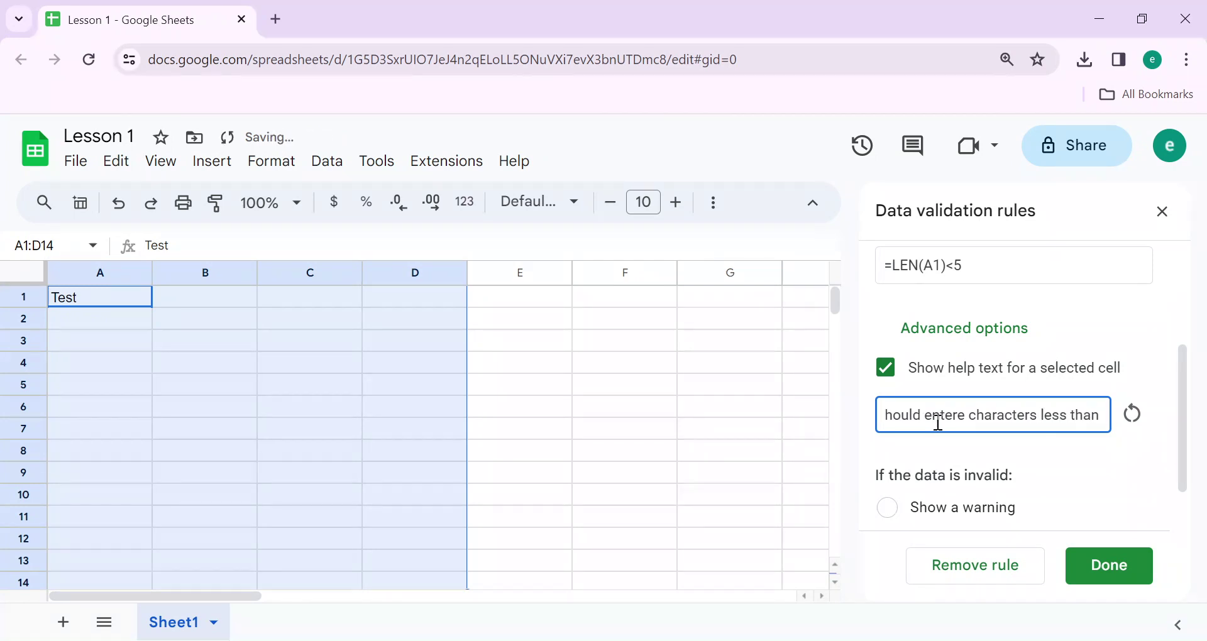
pyautogui.write(' 5')
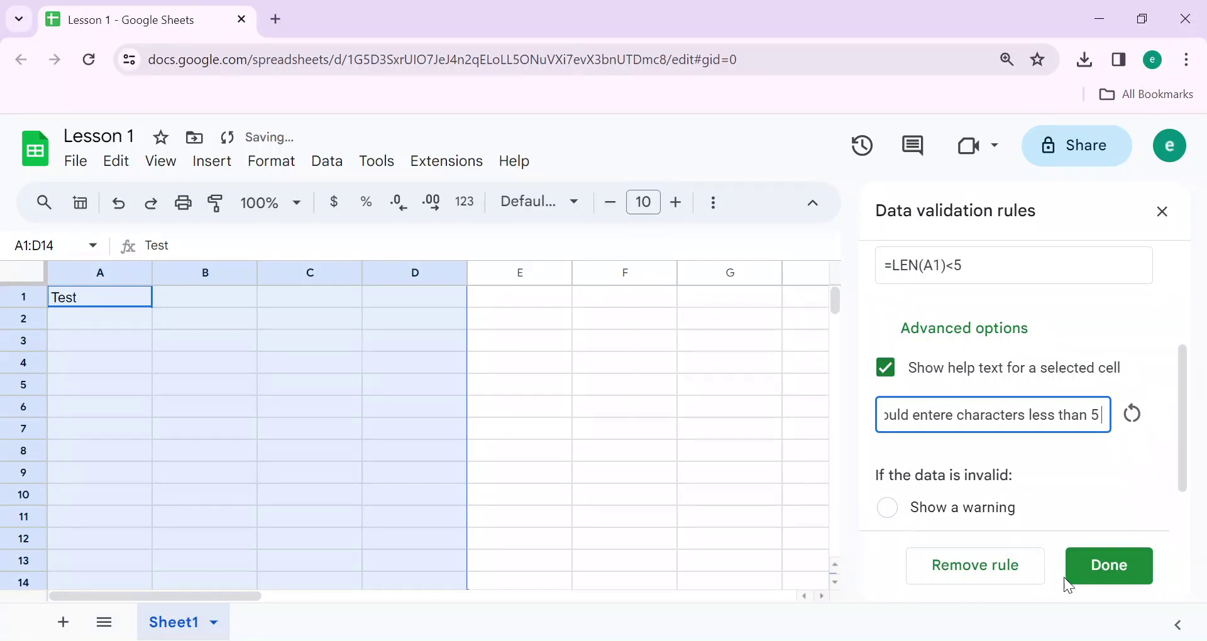
pyautogui.click(1099, 570)
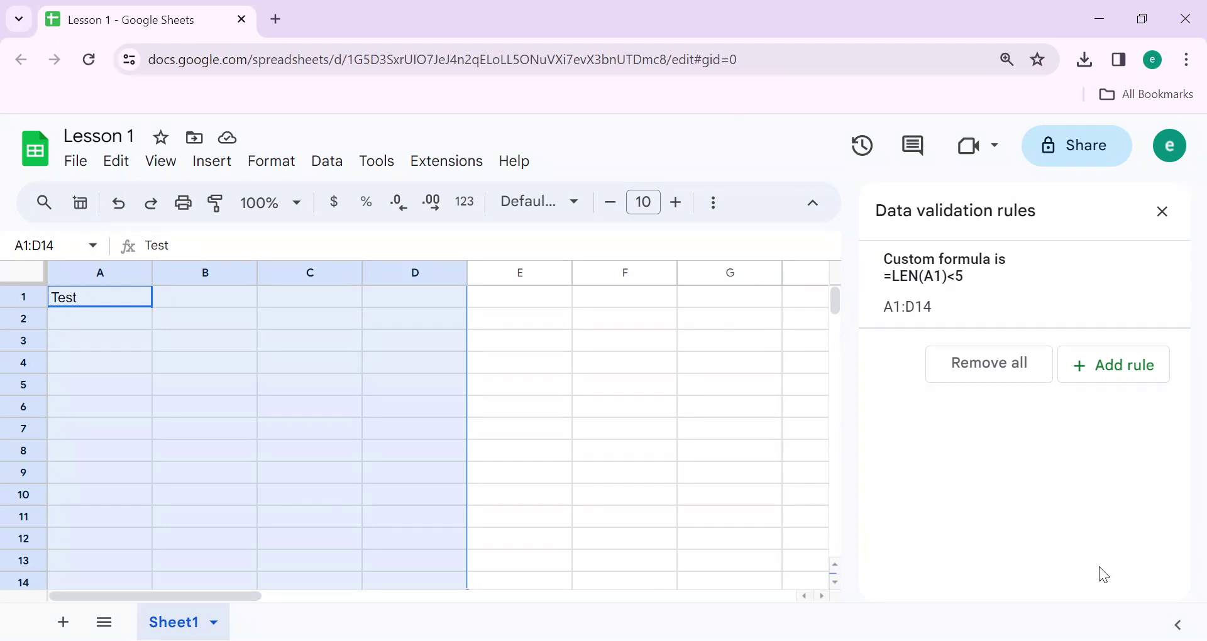
# Enter the four-character text "absd" in cell A2 to test the validation rule.
pyautogui.press('Down')
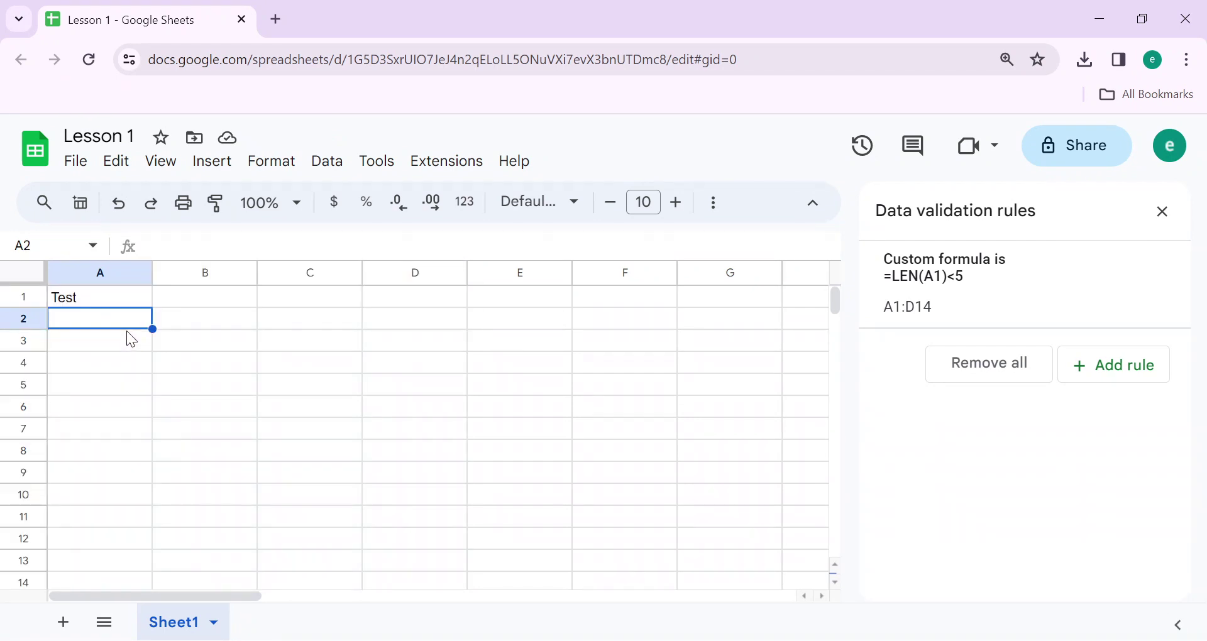
pyautogui.write('ab')
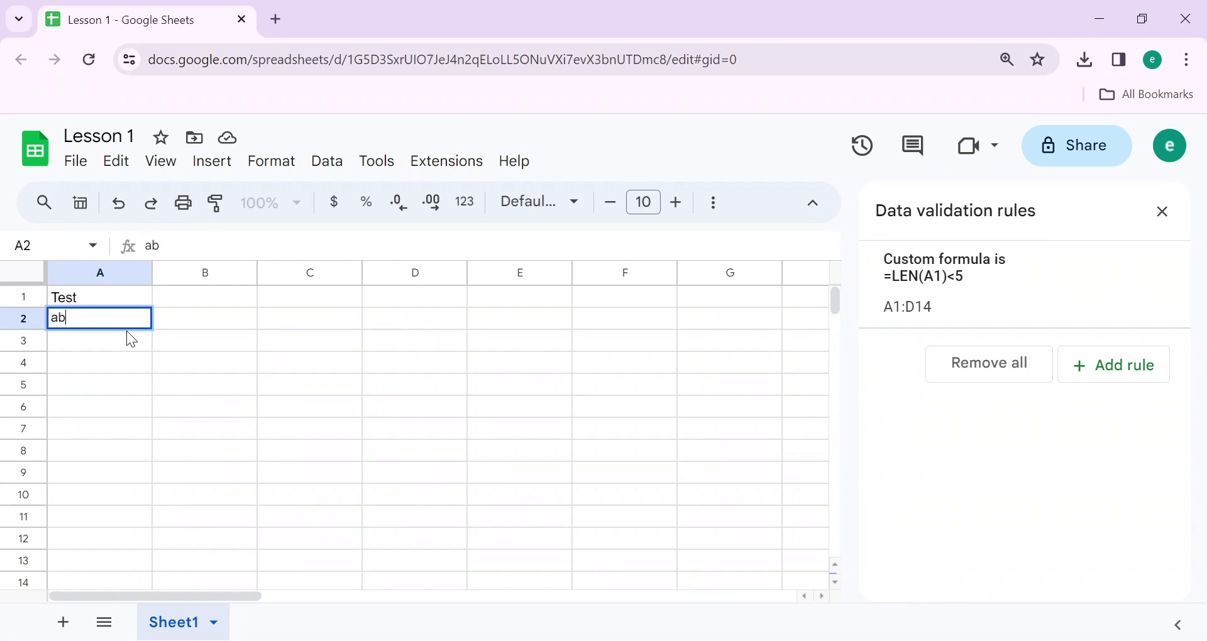
pyautogui.write('sd')
pyautogui.press('Return')
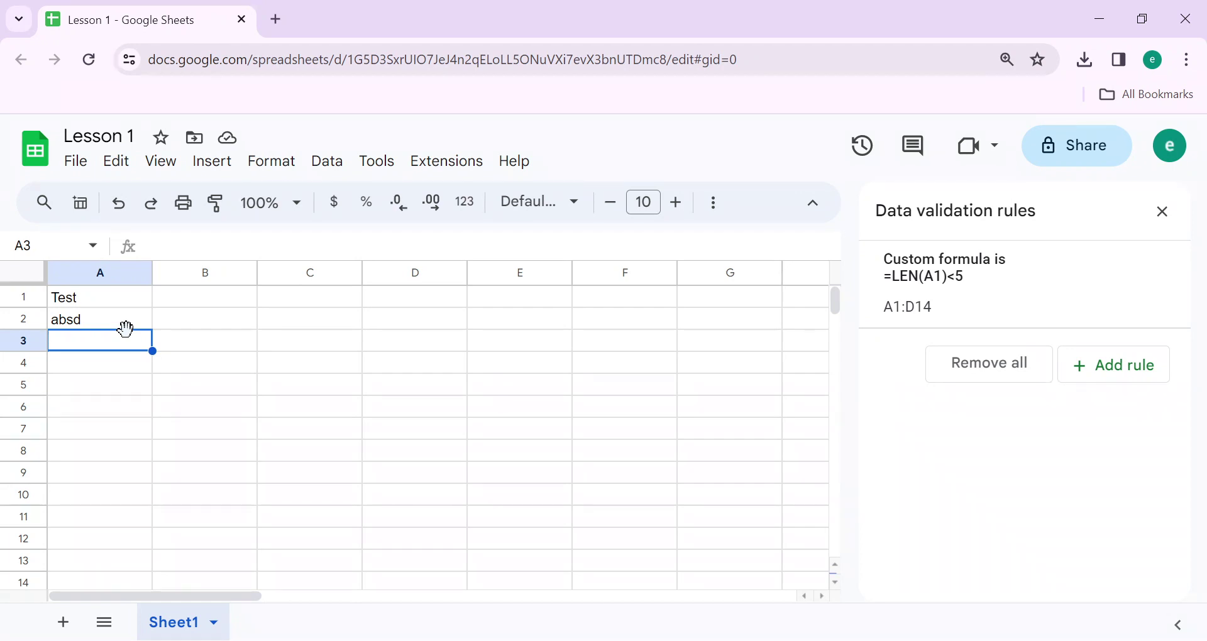
# Try to enter "asdfgh" in cell A3 to test the character limit, highlight the alert's text and dismiss it.
pyautogui.write('asdfgh')
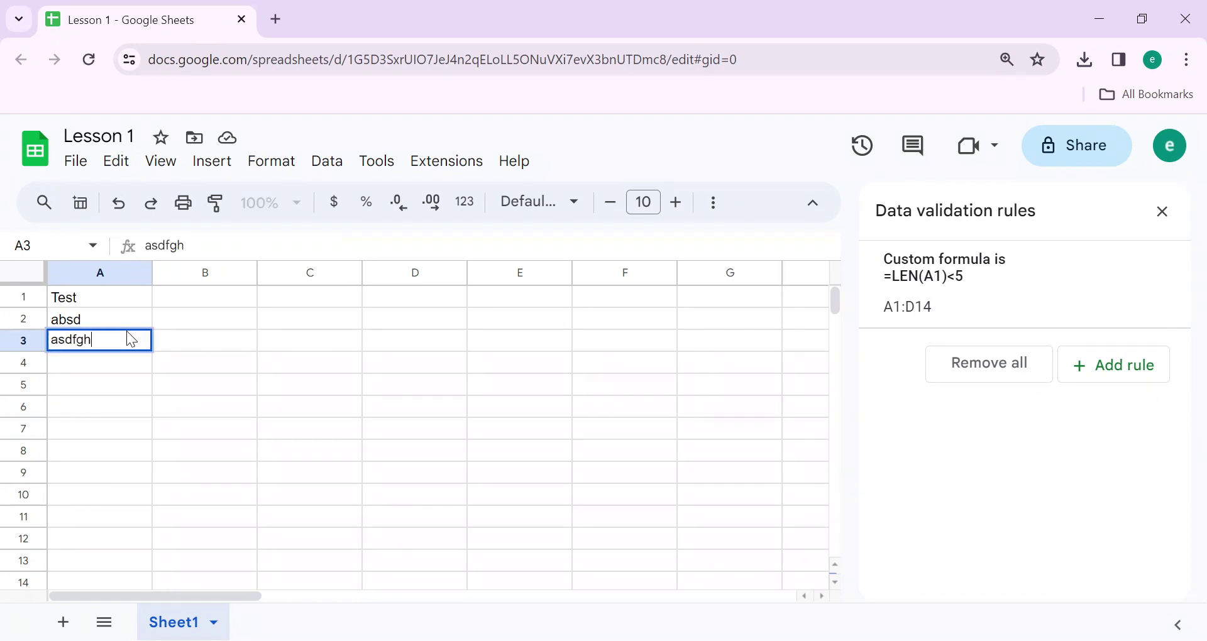
pyautogui.press('Return')
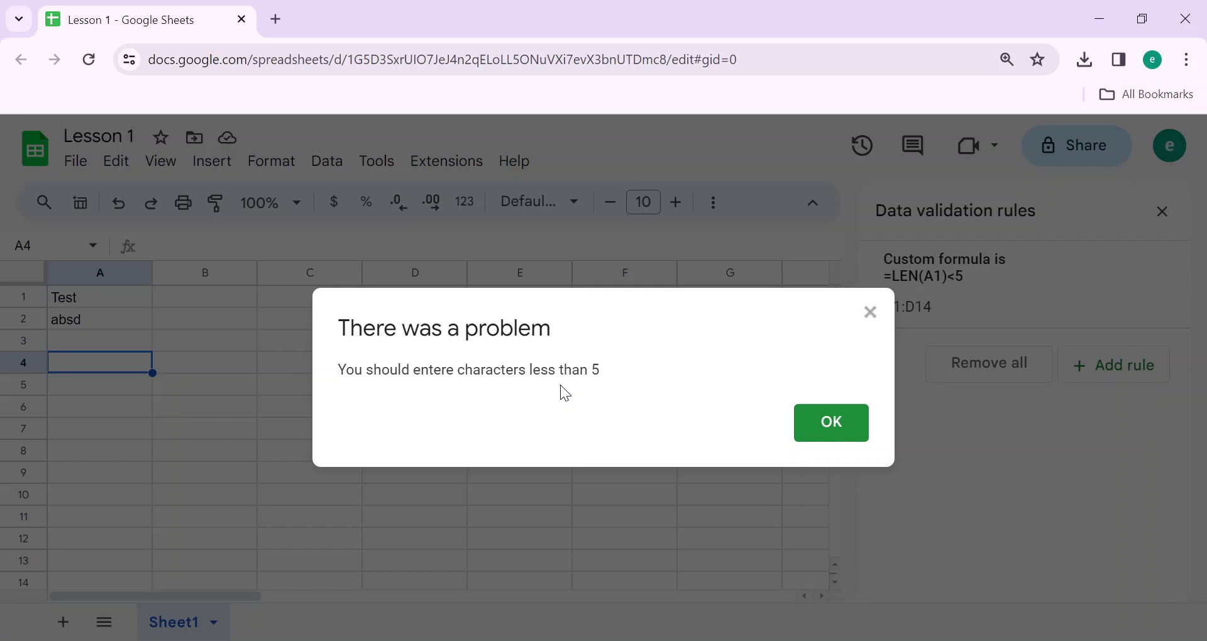
pyautogui.moveTo(605, 373); pyautogui.dragTo(326, 372)
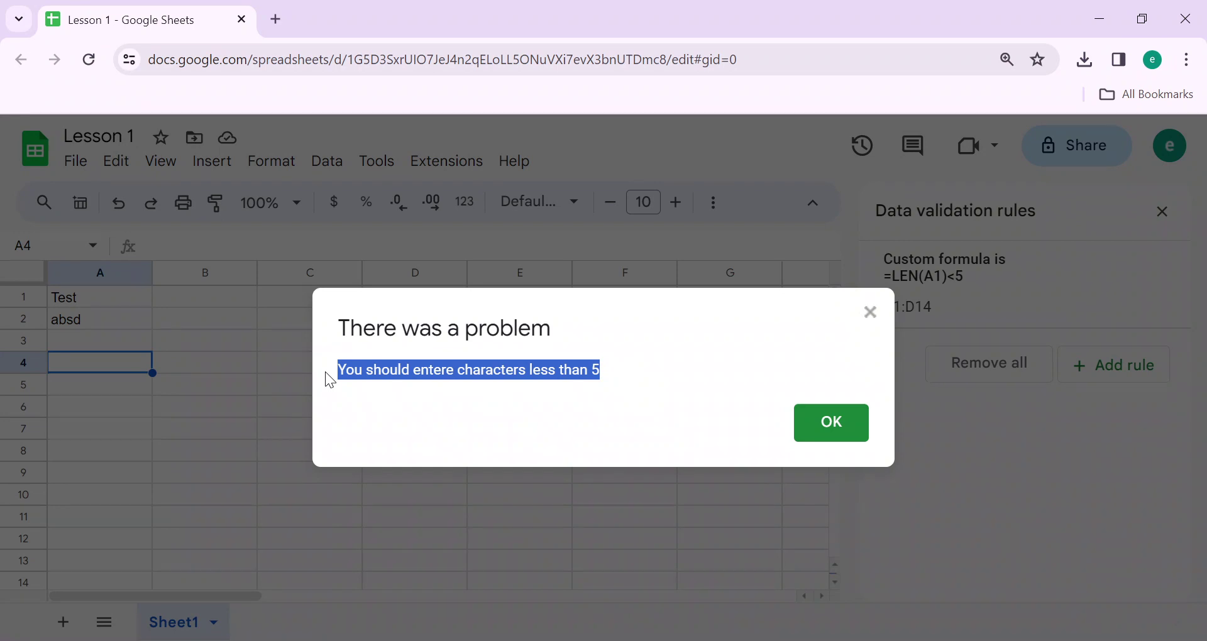
pyautogui.click(843, 431)
# Try to enter "dkdfjsdkfj" in cell B4 to test the limit in another column, and dismiss the alert.
pyautogui.click(237, 376)
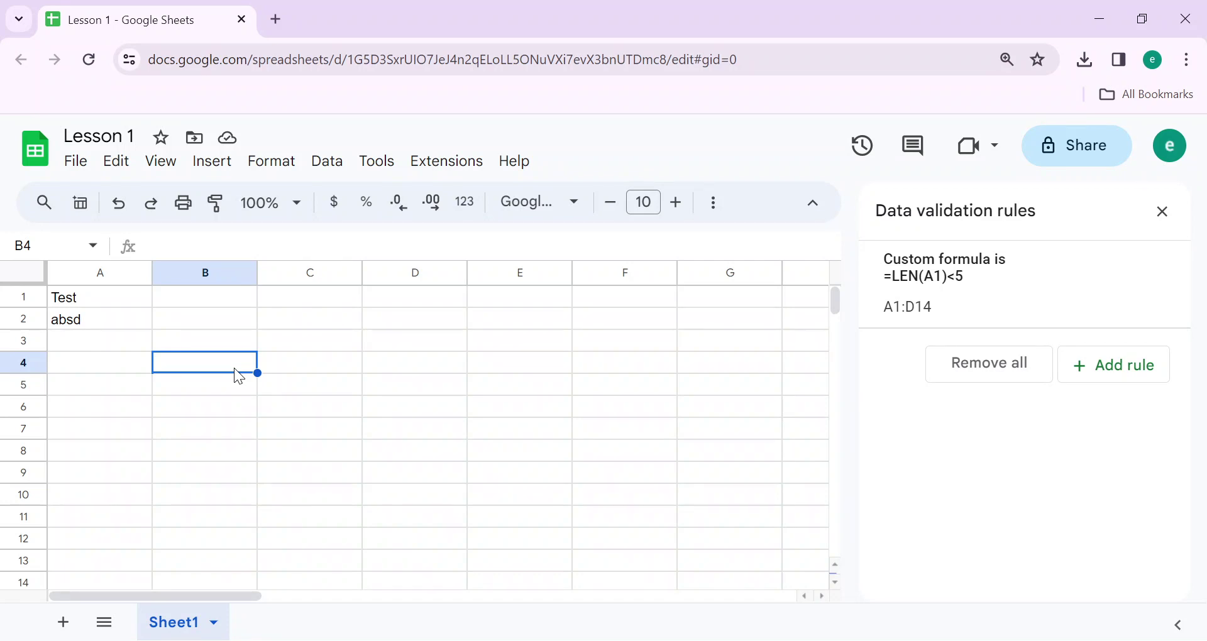
pyautogui.write('dkdfjsdkfj')
pyautogui.press('Return')
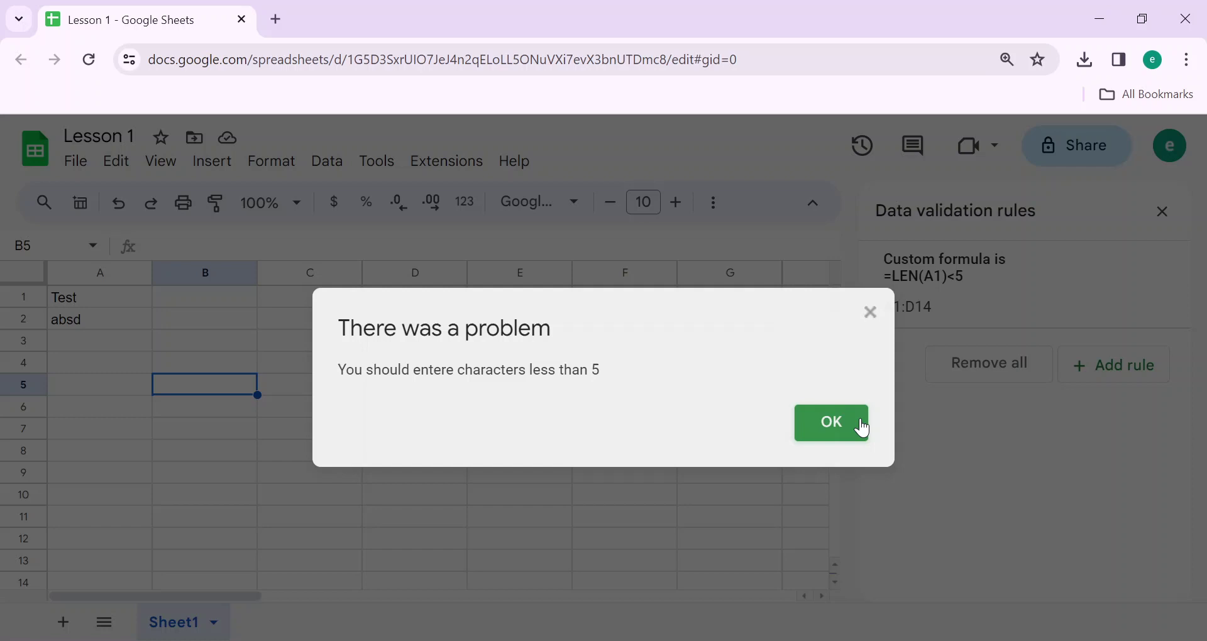
pyautogui.click(863, 428)
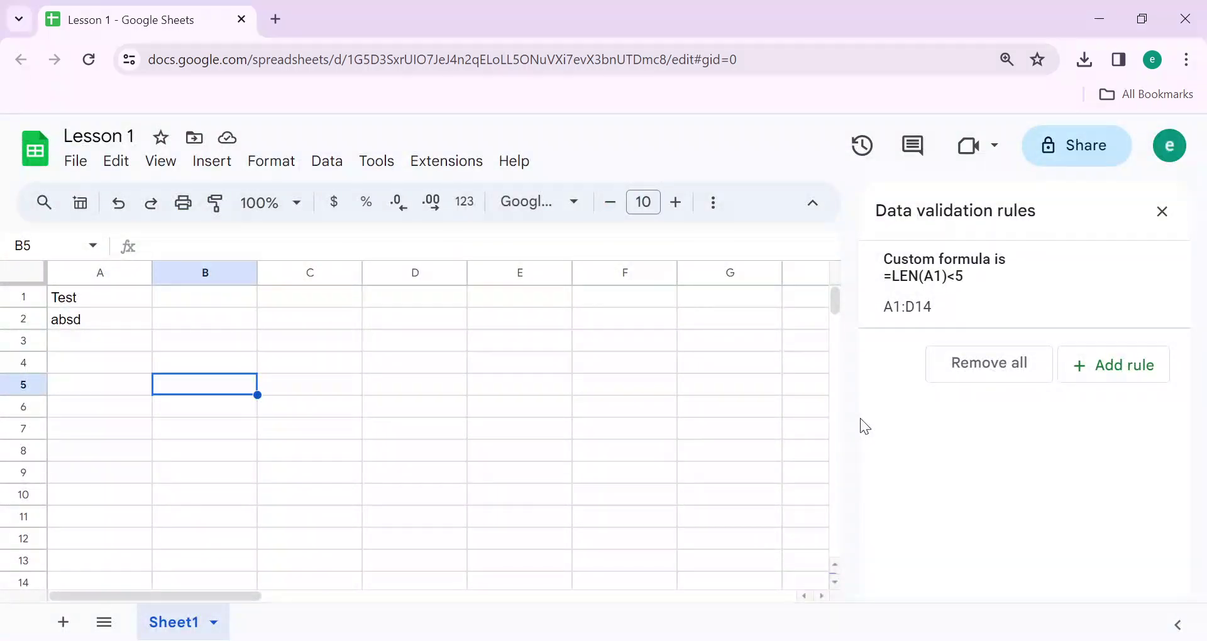